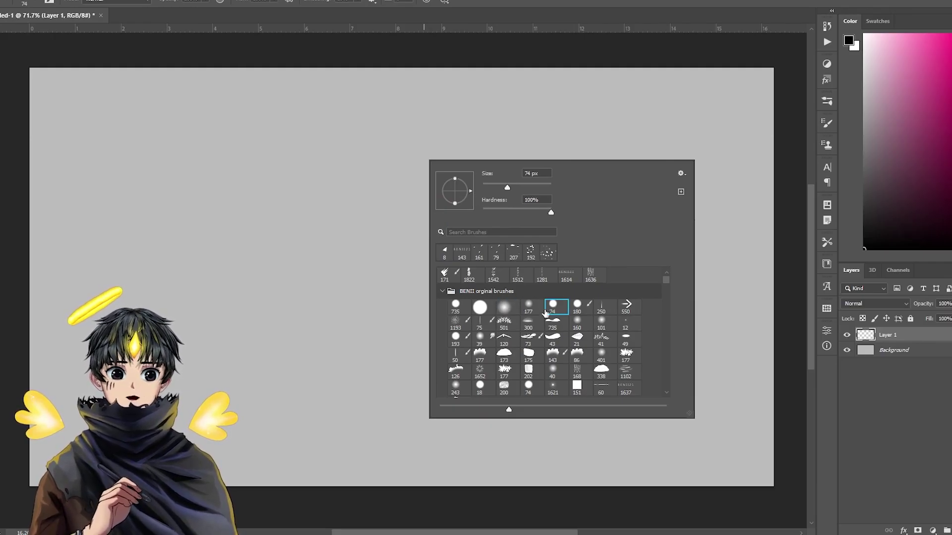
Choose the hard round 735 brush from BENII orginal brushes at 15 px and add a new empty layer above the background
{"action": "left_click", "coordinate": [459, 308]}
{"action": "left_click", "coordinate": [487, 187]}
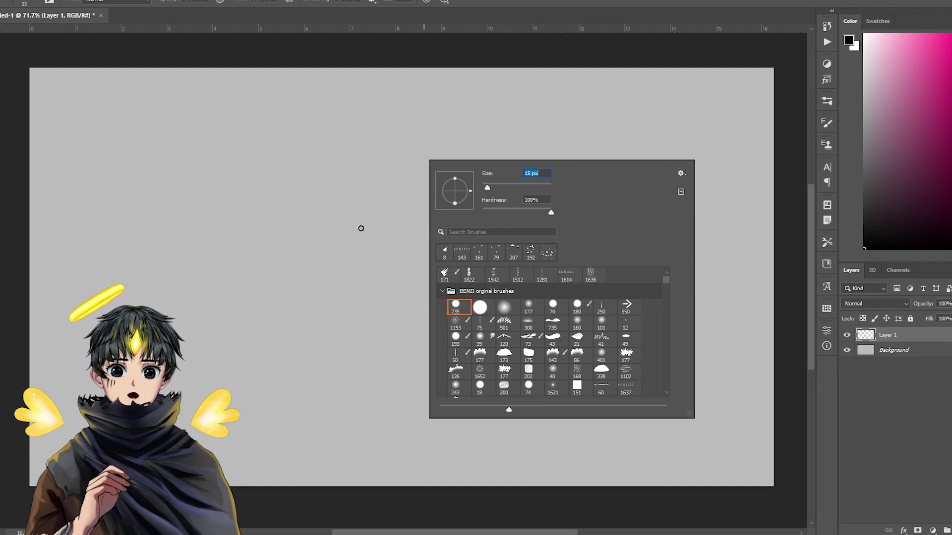
{"action": "mouse_move", "coordinate": [405, 230]}
{"action": "left_mouse_down"}
{"action": "mouse_move", "coordinate": [527, 181]}
{"action": "mouse_move", "coordinate": [353, 259]}
{"action": "mouse_move", "coordinate": [320, 284]}
{"action": "mouse_move", "coordinate": [244, 263]}
{"action": "left_mouse_up"}
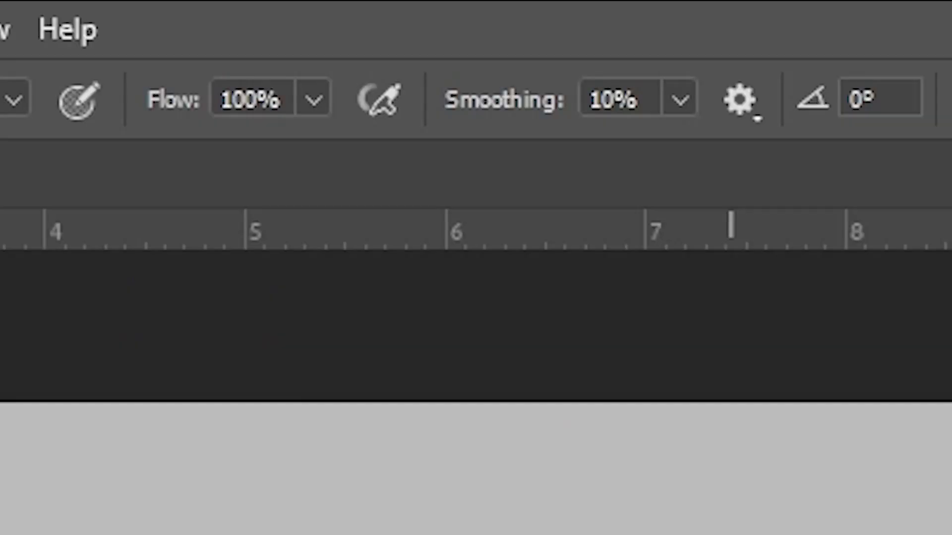
{"action": "left_click_drag", "start_coordinate": [464, 99], "coordinate": [839, 382]}
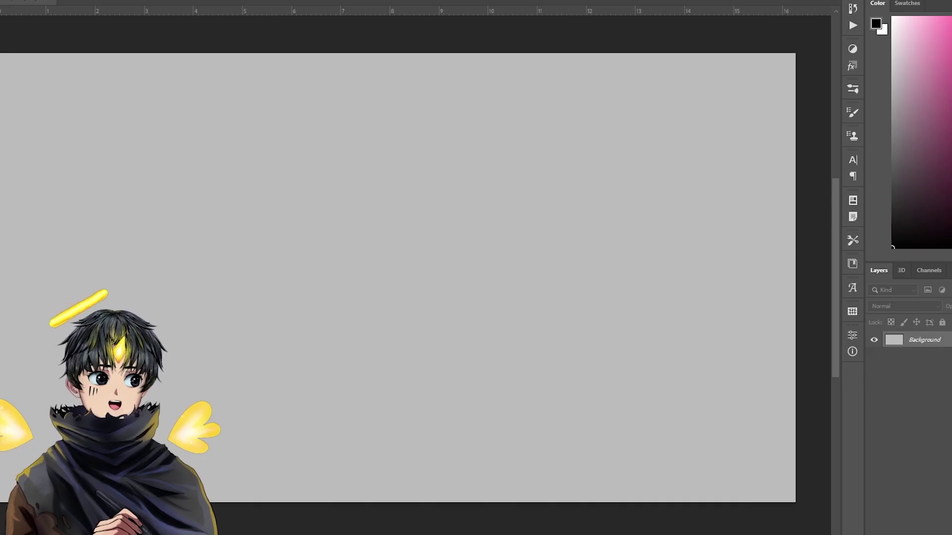
{"action": "key", "text": "ctrl+shift+alt+n"}
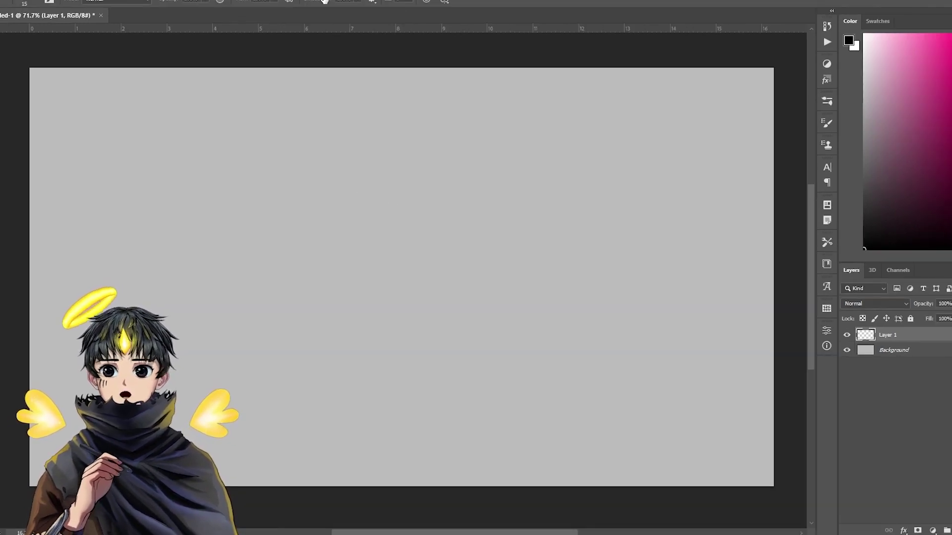
Lower the brush smoothing to 1%, paint a freehand test stroke across the upper canvas and undo it
{"action": "left_click_drag", "start_coordinate": [322, 1], "coordinate": [351, 36]}
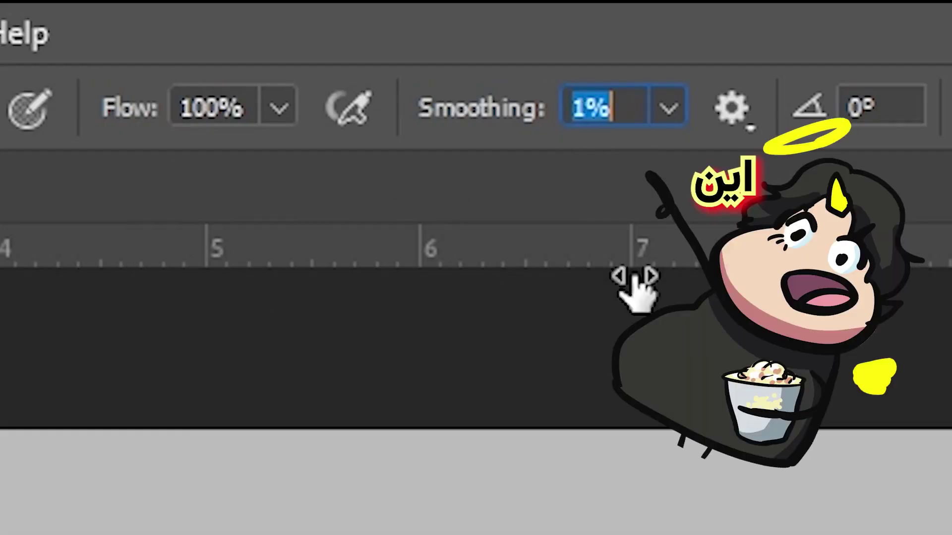
{"action": "left_click_drag", "start_coordinate": [635, 287], "coordinate": [639, 530]}
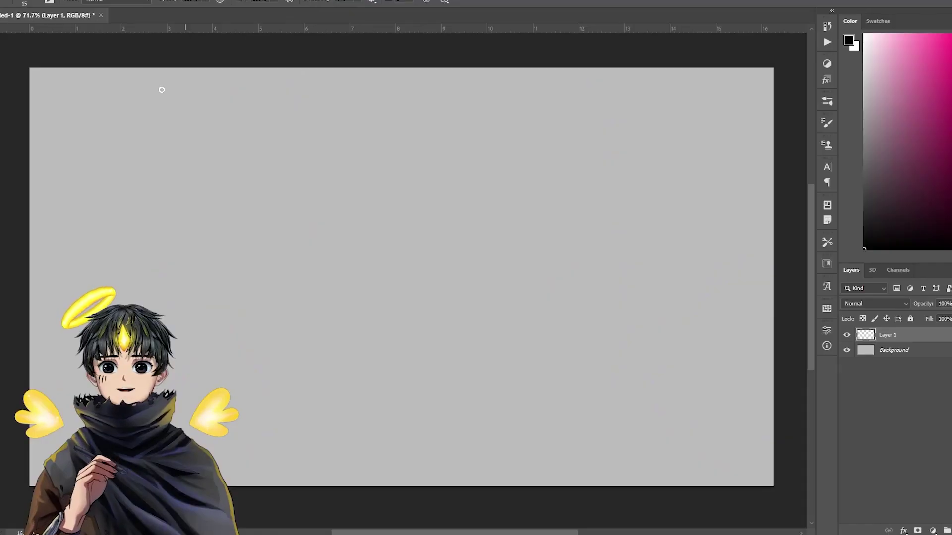
{"action": "mouse_move", "coordinate": [124, 99]}
{"action": "left_mouse_down"}
{"action": "mouse_move", "coordinate": [149, 181]}
{"action": "mouse_move", "coordinate": [205, 185]}
{"action": "mouse_move", "coordinate": [217, 251]}
{"action": "mouse_move", "coordinate": [340, 169]}
{"action": "left_mouse_up"}
{"action": "key", "text": "ctrl+z"}
Set the brush smoothing to 100%, paint curved test strokes on the canvas and undo them
{"action": "left_click_drag", "start_coordinate": [317, 1], "coordinate": [366, 1]}
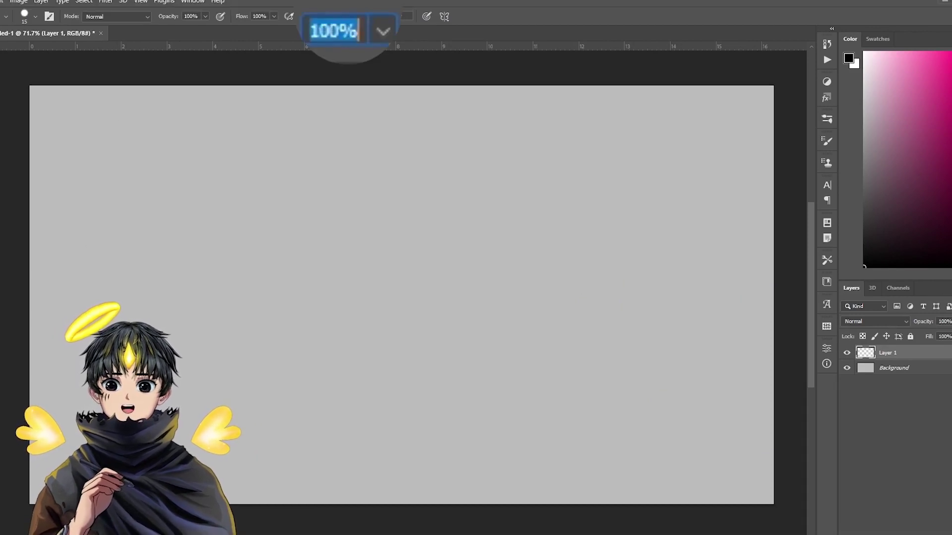
{"action": "key", "text": "Return"}
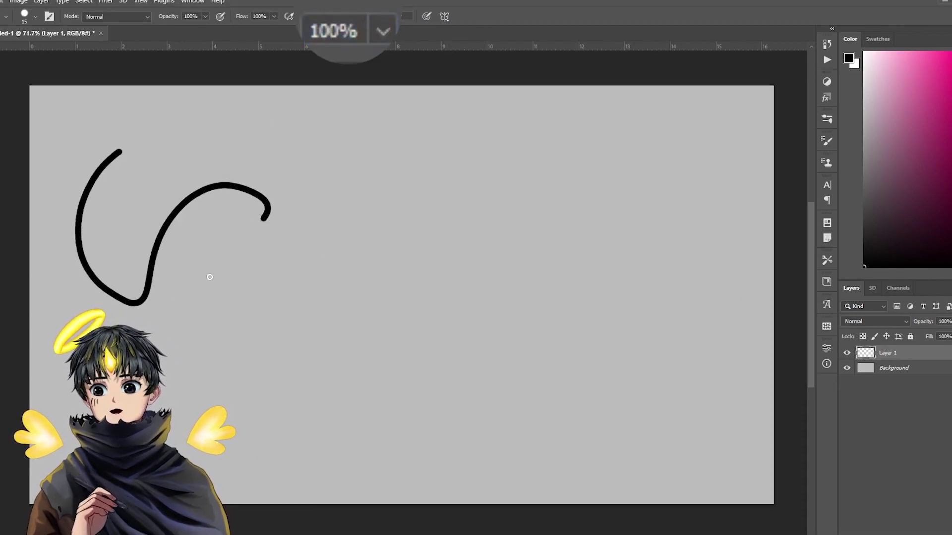
{"action": "mouse_move", "coordinate": [332, 349]}
{"action": "left_mouse_down"}
{"action": "mouse_move", "coordinate": [305, 186]}
{"action": "mouse_move", "coordinate": [452, 208]}
{"action": "left_mouse_up"}
{"action": "key", "text": "ctrl+z"}
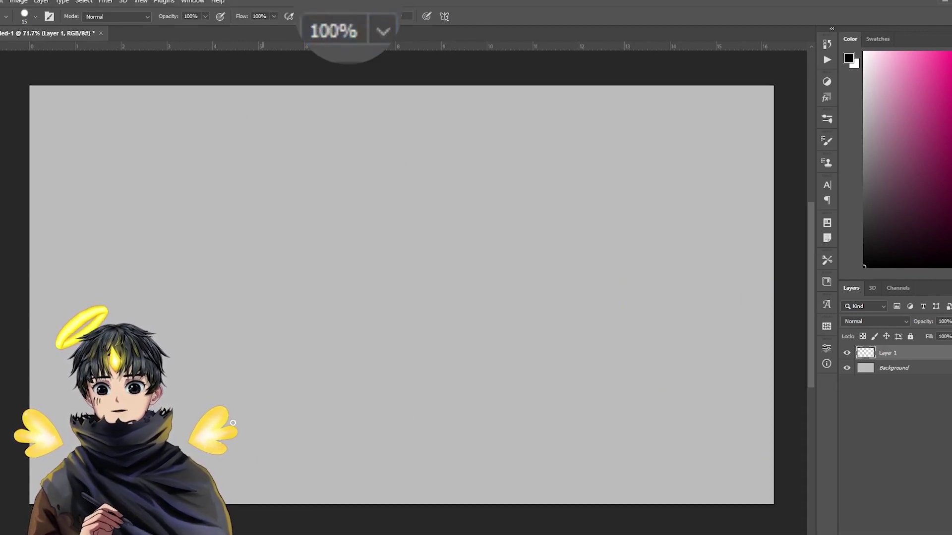
{"action": "key", "text": "ctrl+z"}
Paint a long winding test line across the middle of the canvas with strong smoothing, and undo the test strokes
{"action": "left_click_drag", "start_coordinate": [159, 304], "coordinate": [193, 302]}
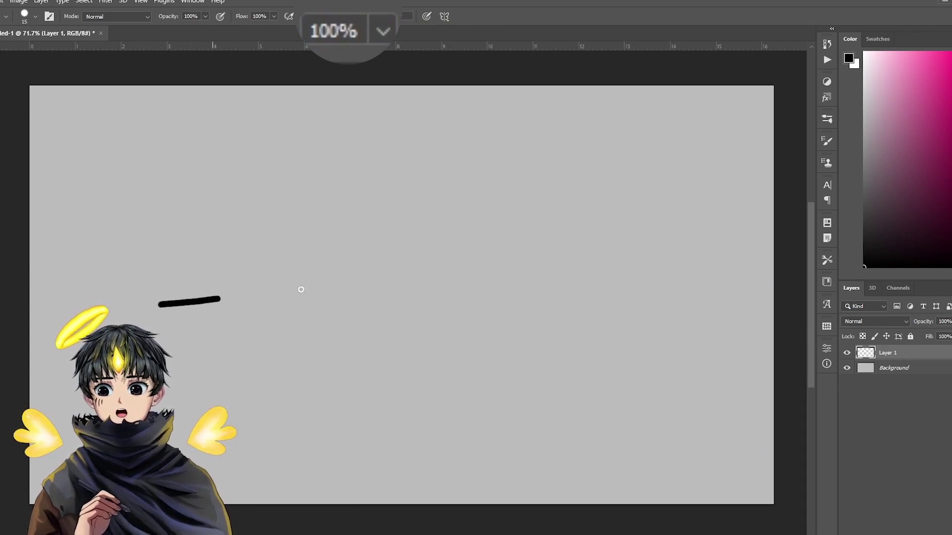
{"action": "left_click_drag", "start_coordinate": [536, 278], "coordinate": [536, 278]}
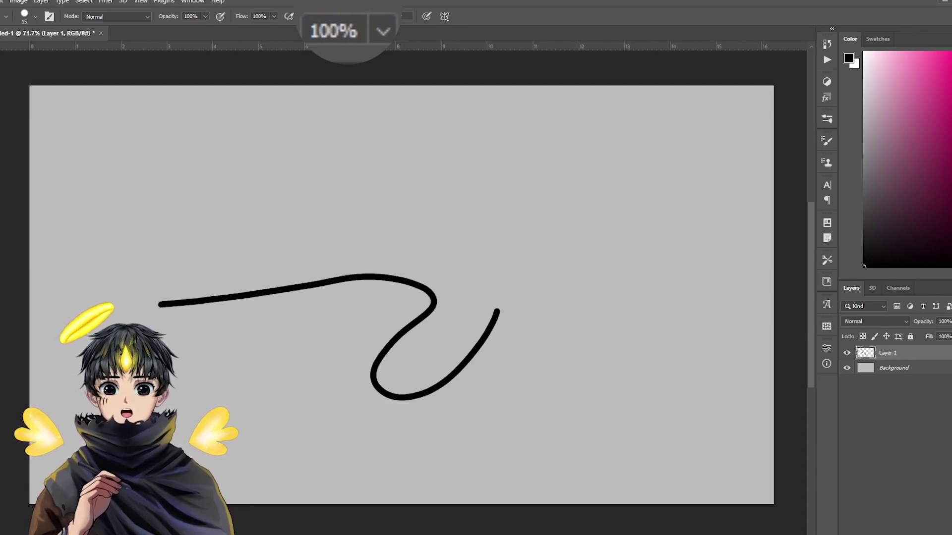
{"action": "mouse_move", "coordinate": [159, 260]}
{"action": "left_mouse_down"}
{"action": "mouse_move", "coordinate": [263, 230]}
{"action": "mouse_move", "coordinate": [368, 231]}
{"action": "left_mouse_up"}
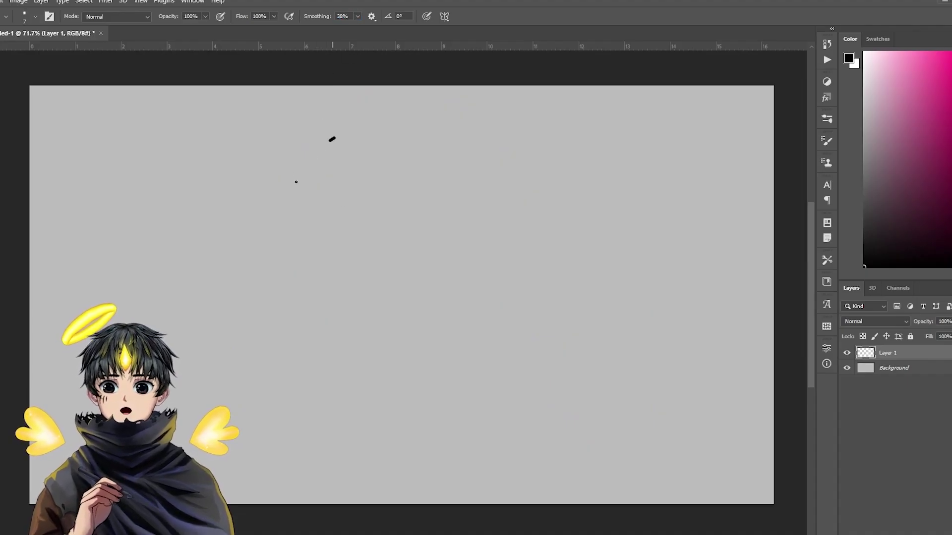
{"action": "key", "text": "ctrl+z"}
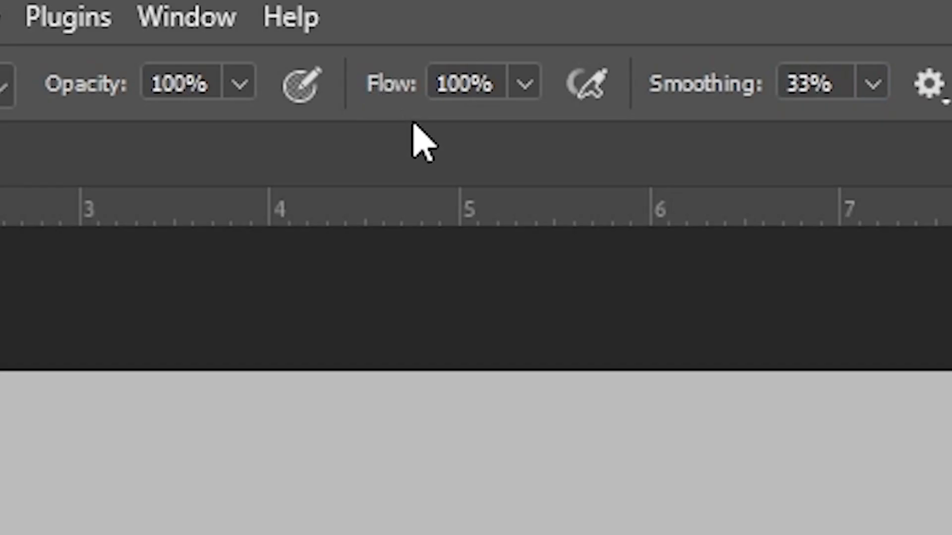
Set up the brush with 0% smoothing, a size of 114 px and 100% flow
{"action": "left_click_drag", "start_coordinate": [242, 16], "coordinate": [133, 34]}
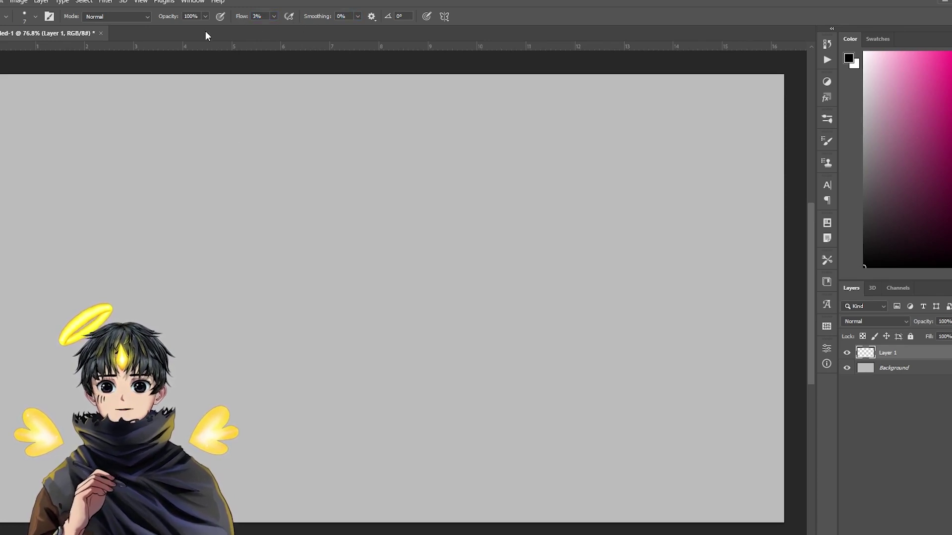
{"action": "key", "text": "ctrl+z"}
{"action": "right_click", "coordinate": [341, 188]}
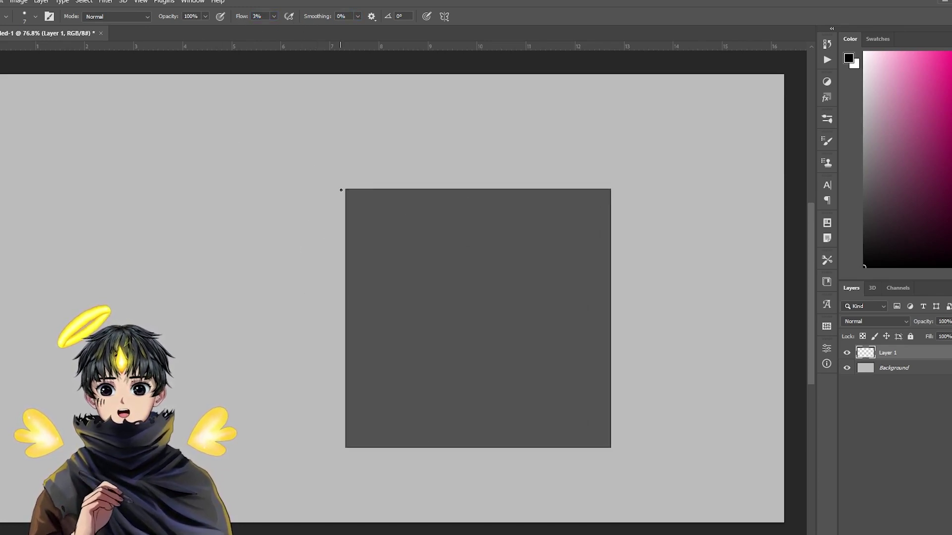
{"action": "key", "text": "Return"}
{"action": "key", "text": "shift+0"}
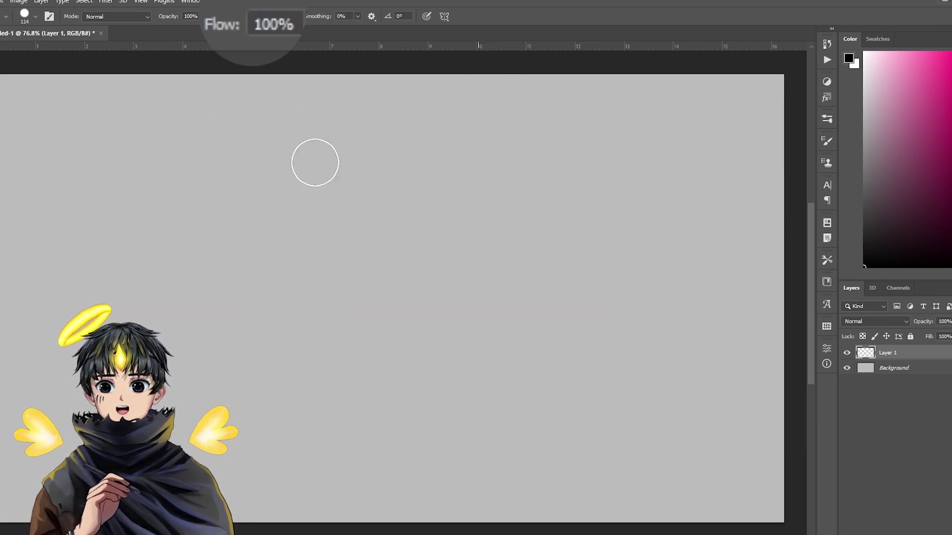
Paint thick horizontal test strokes at 100% flow across the upper canvas, undoing each one
{"action": "left_click_drag", "start_coordinate": [143, 178], "coordinate": [439, 174]}
{"action": "key", "text": "ctrl+z"}
{"action": "left_click_drag", "start_coordinate": [162, 161], "coordinate": [578, 165]}
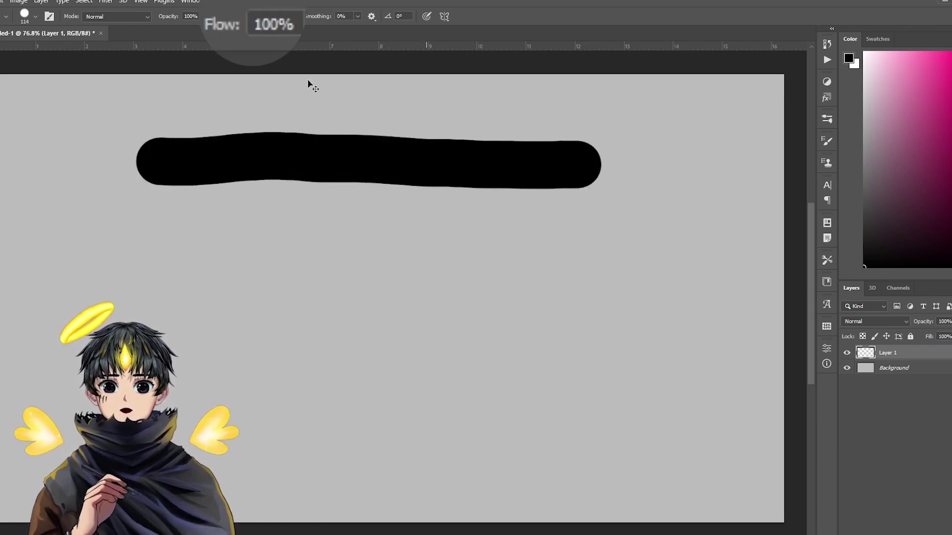
{"action": "key", "text": "ctrl+z"}
{"action": "left_click_drag", "start_coordinate": [144, 178], "coordinate": [603, 193]}
{"action": "key", "text": "ctrl+z"}
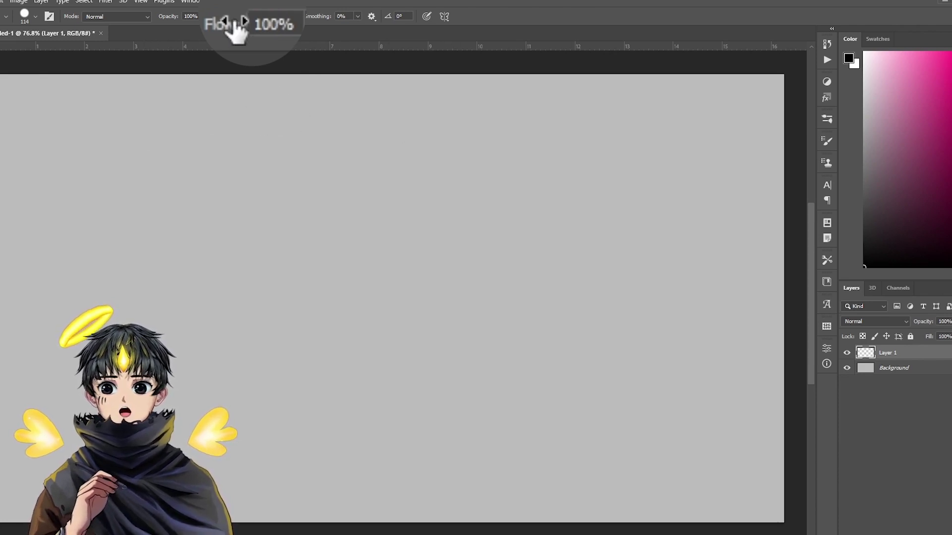
Lower the brush flow to 1%, try a wide faint stroke and undo it
{"action": "left_click_drag", "start_coordinate": [232, 28], "coordinate": [208, 27]}
{"action": "mouse_move", "coordinate": [139, 266]}
{"action": "left_mouse_down"}
{"action": "mouse_move", "coordinate": [225, 287]}
{"action": "mouse_move", "coordinate": [300, 282]}
{"action": "mouse_move", "coordinate": [386, 252]}
{"action": "mouse_move", "coordinate": [450, 293]}
{"action": "mouse_move", "coordinate": [483, 282]}
{"action": "left_mouse_up"}
{"action": "key", "text": "ctrl+z"}
Set the brush size to 21 px, paint overlapping low-flow strokes in a V shape and undo them
{"action": "right_click", "coordinate": [495, 226]}
{"action": "left_click", "coordinate": [556, 255]}
{"action": "left_click_drag", "start_coordinate": [305, 174], "coordinate": [307, 194]}
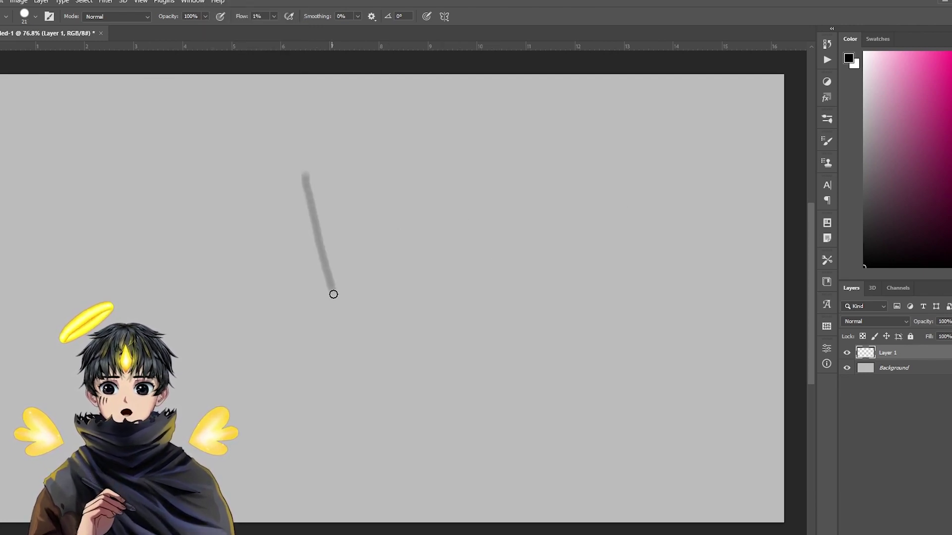
{"action": "left_click_drag", "start_coordinate": [336, 299], "coordinate": [473, 179]}
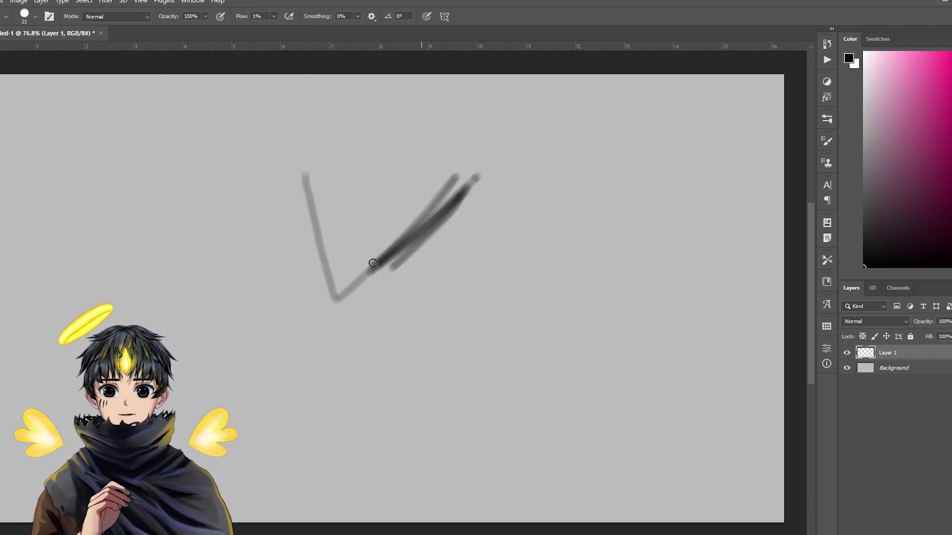
{"action": "key", "text": "ctrl+z"}
Reduce the brush size to 9 px, trying thin low-flow strokes on the canvas and undoing each one
{"action": "right_click", "coordinate": [445, 228]}
{"action": "left_click", "coordinate": [496, 243]}
{"action": "mouse_move", "coordinate": [319, 197]}
{"action": "left_mouse_down"}
{"action": "mouse_move", "coordinate": [322, 300]}
{"action": "mouse_move", "coordinate": [320, 210]}
{"action": "left_mouse_up"}
{"action": "key", "text": "ctrl+z"}
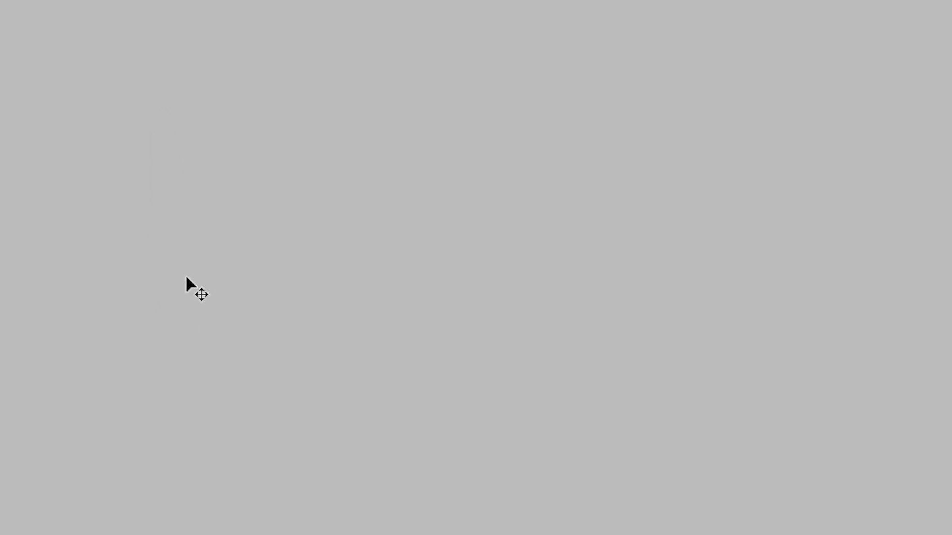
{"action": "mouse_move", "coordinate": [90, 165]}
{"action": "left_mouse_down"}
{"action": "mouse_move", "coordinate": [126, 217]}
{"action": "mouse_move", "coordinate": [117, 247]}
{"action": "left_mouse_up"}
{"action": "key", "text": "ctrl+z"}
{"action": "key", "text": "ctrl+z"}
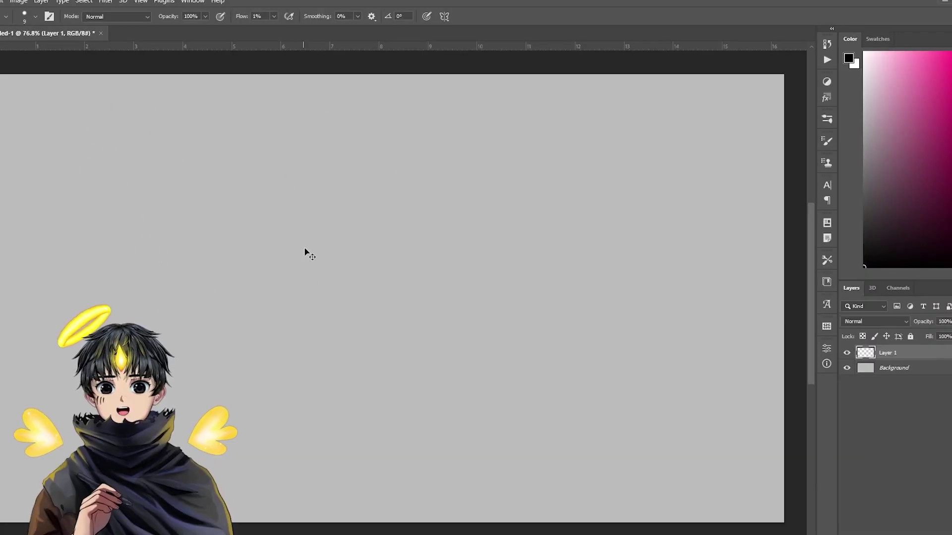
{"action": "mouse_move", "coordinate": [410, 153]}
{"action": "left_mouse_down"}
{"action": "mouse_move", "coordinate": [321, 138]}
{"action": "mouse_move", "coordinate": [285, 240]}
{"action": "left_mouse_up"}
{"action": "key", "text": "ctrl+z"}
{"action": "key", "text": "ctrl+z"}
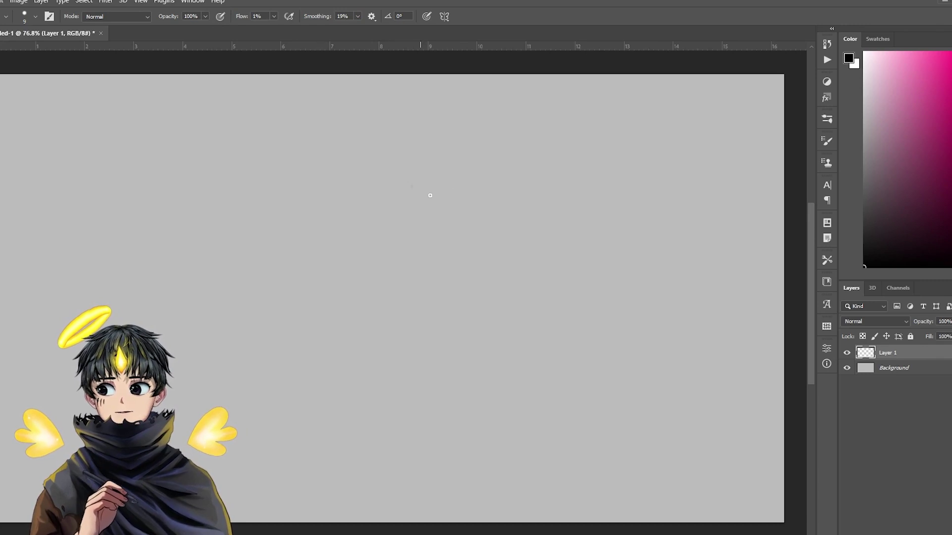
Sketch the head at 1% flow and 19% smoothing: skull circle, centre line, pointed jaw, ear and neck
{"action": "left_click_drag", "start_coordinate": [282, 351], "coordinate": [439, 201]}
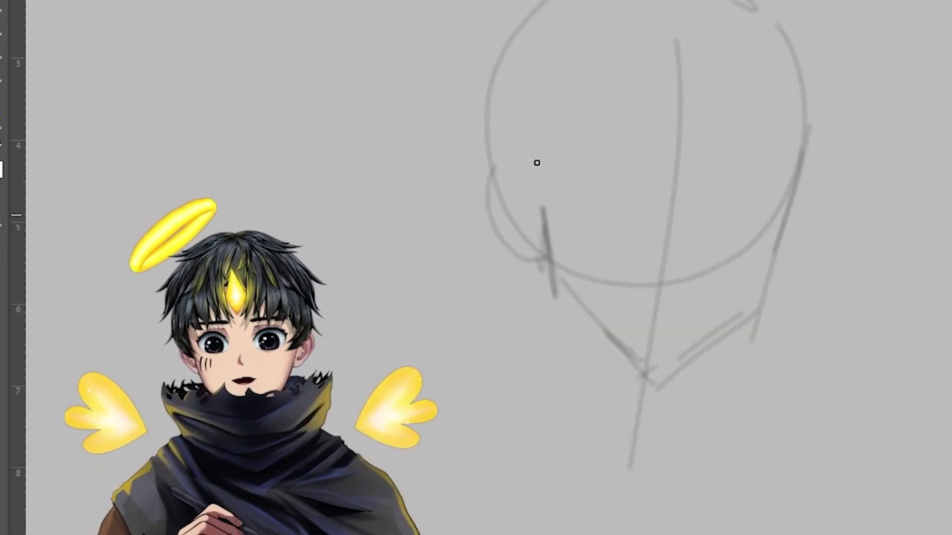
{"action": "left_click_drag", "start_coordinate": [492, 171], "coordinate": [538, 191]}
{"action": "left_click_drag", "start_coordinate": [572, 285], "coordinate": [642, 370]}
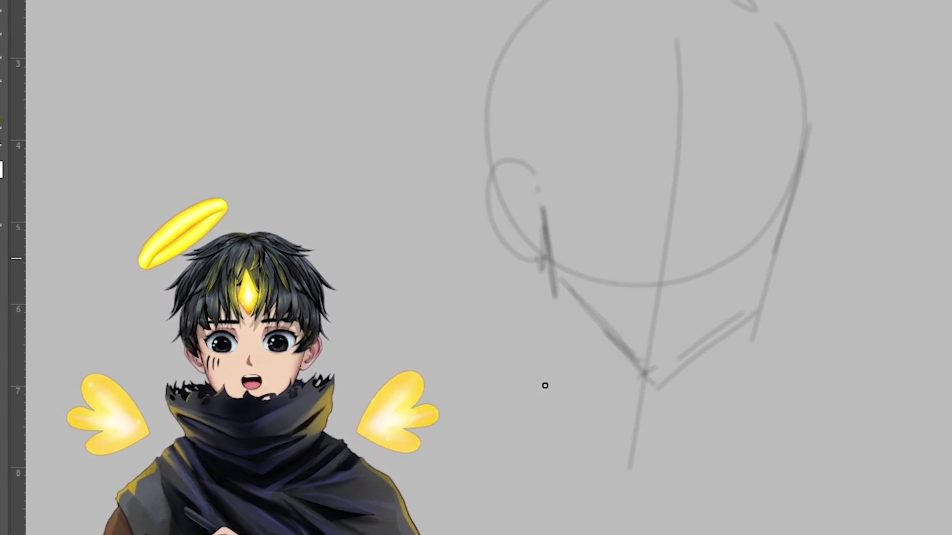
{"action": "left_click_drag", "start_coordinate": [544, 272], "coordinate": [544, 355]}
{"action": "left_click_drag", "start_coordinate": [556, 351], "coordinate": [548, 387]}
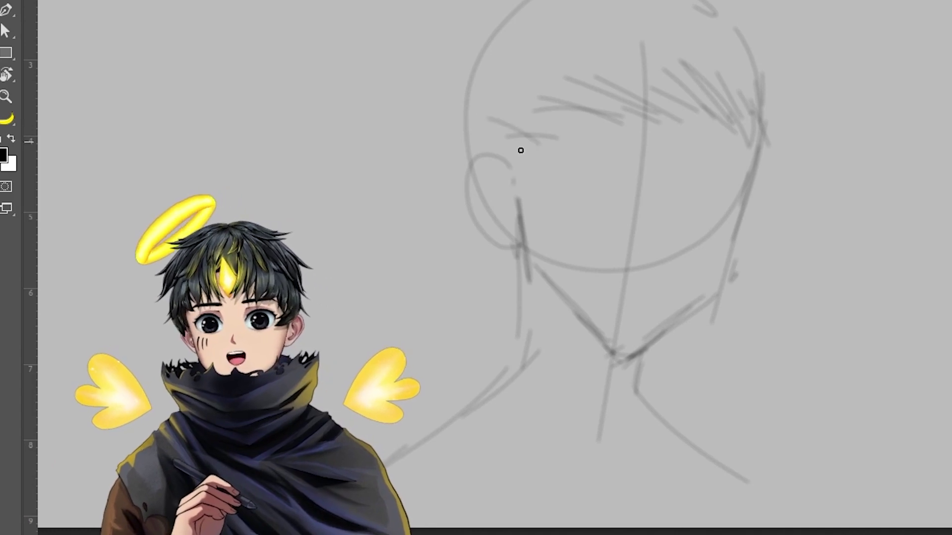
Sketch the fringe across the forehead, the spiky outer hair and the eyes on the head
{"action": "left_click_drag", "start_coordinate": [488, 118], "coordinate": [539, 144]}
{"action": "left_click_drag", "start_coordinate": [759, 125], "coordinate": [788, 32]}
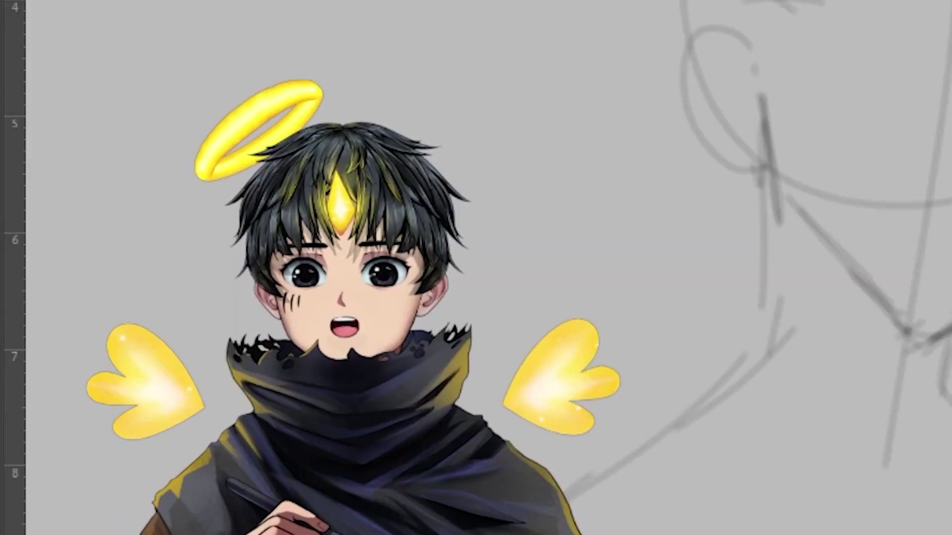
{"action": "left_click_drag", "start_coordinate": [581, 1], "coordinate": [528, 27]}
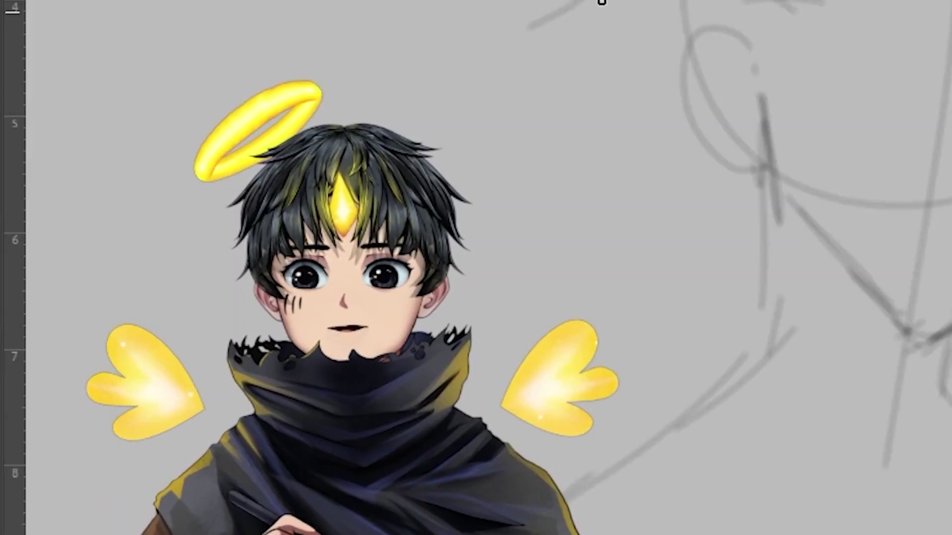
{"action": "mouse_move", "coordinate": [637, 2]}
{"action": "left_mouse_down"}
{"action": "mouse_move", "coordinate": [523, 69]}
{"action": "mouse_move", "coordinate": [615, 79]}
{"action": "left_mouse_up"}
{"action": "mouse_move", "coordinate": [631, 86]}
{"action": "left_mouse_down"}
{"action": "mouse_move", "coordinate": [608, 143]}
{"action": "mouse_move", "coordinate": [661, 124]}
{"action": "left_mouse_up"}
{"action": "left_click_drag", "start_coordinate": [720, 148], "coordinate": [695, 186]}
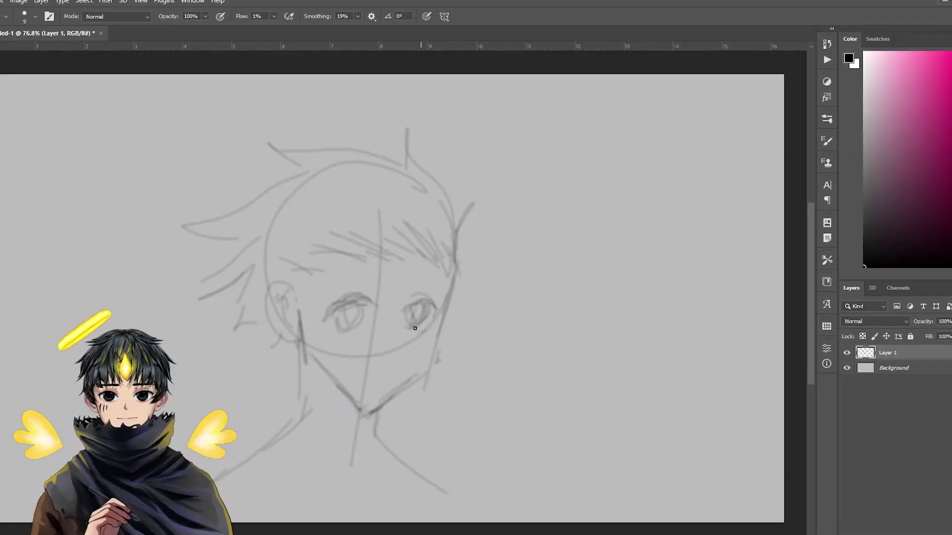
Set the brush flow to 100%, trying a stroke on the blank area beside the sketched head and undoing it
{"action": "mouse_move", "coordinate": [415, 329]}
{"action": "left_mouse_down"}
{"action": "mouse_move", "coordinate": [360, 313]}
{"action": "mouse_move", "coordinate": [221, 336]}
{"action": "left_mouse_up"}
{"action": "scroll", "coordinate": [344, 319], "scroll_direction": "up", "scroll_amount": 1}
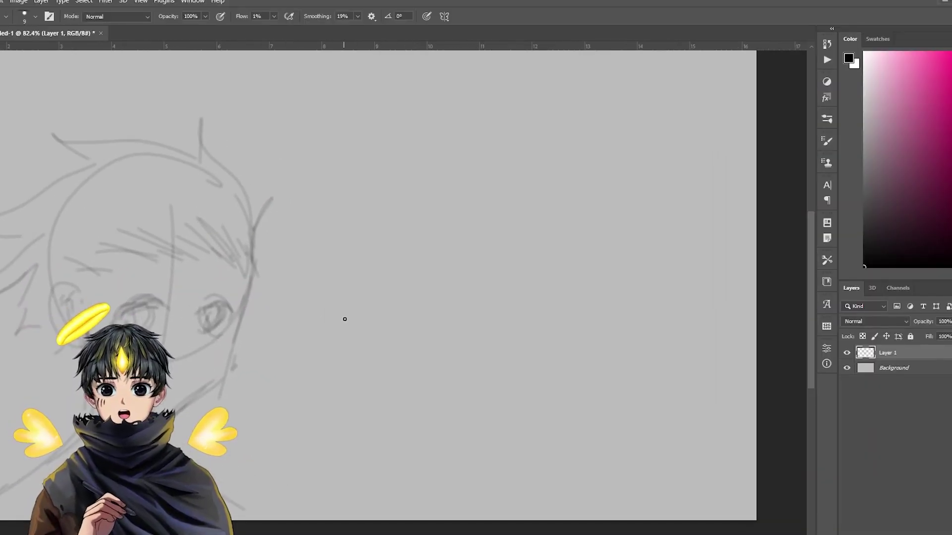
{"action": "mouse_move", "coordinate": [484, 282]}
{"action": "left_mouse_down"}
{"action": "mouse_move", "coordinate": [495, 284]}
{"action": "mouse_move", "coordinate": [439, 229]}
{"action": "left_mouse_up"}
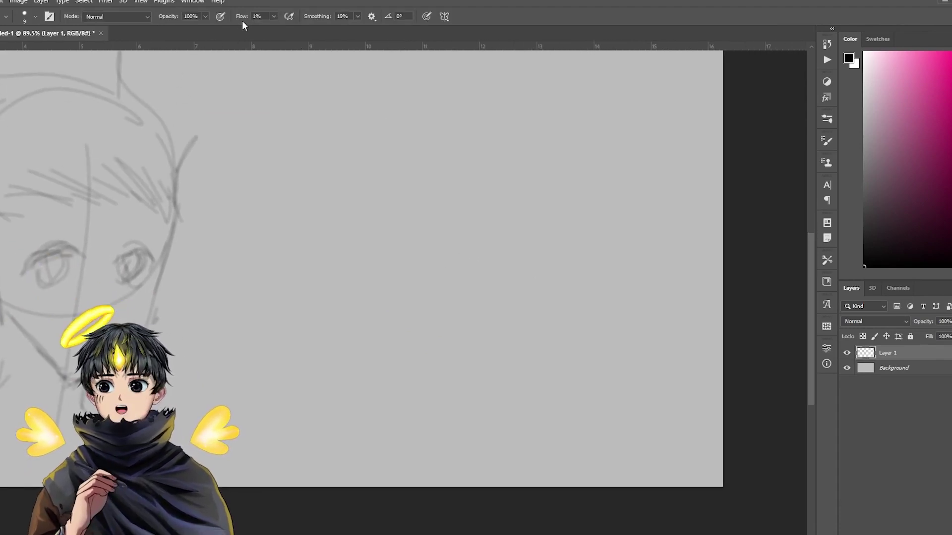
{"action": "left_click_drag", "start_coordinate": [356, 355], "coordinate": [424, 303]}
{"action": "key", "text": "ctrl+z"}
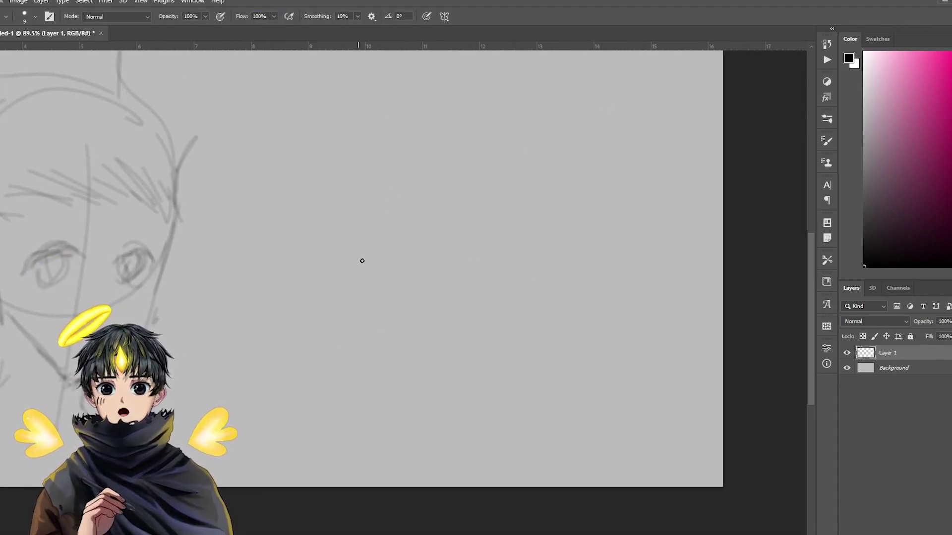
Try a short full-flow stroke beside the sketch and set the brush size to 10 px
{"action": "left_click_drag", "start_coordinate": [372, 218], "coordinate": [393, 214]}
{"action": "right_click", "coordinate": [462, 182]}
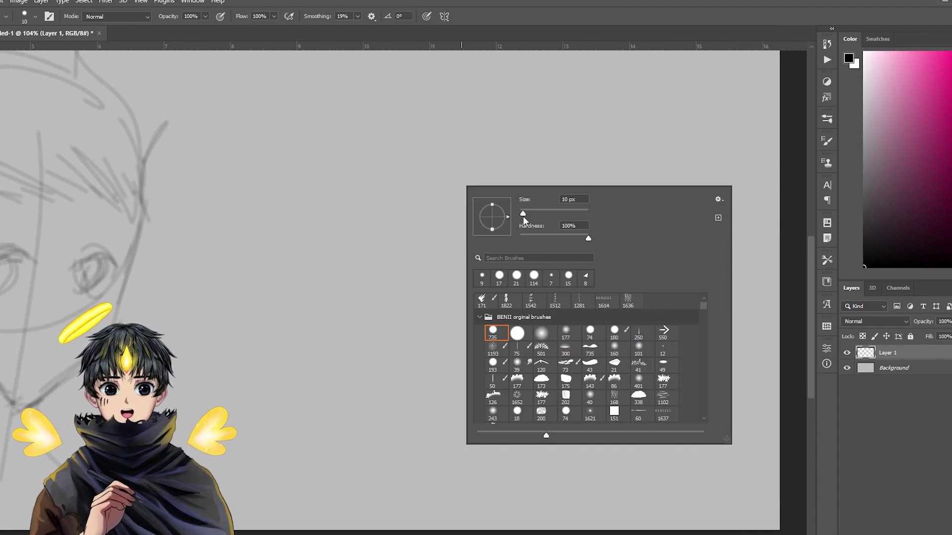
{"action": "left_click_drag", "start_coordinate": [286, 234], "coordinate": [288, 225]}
{"action": "left_click_drag", "start_coordinate": [224, 283], "coordinate": [537, 272]}
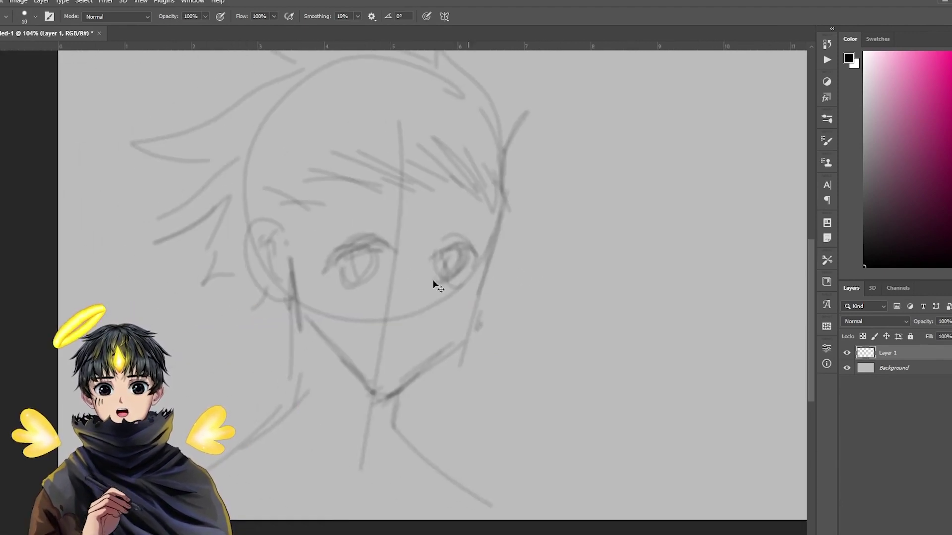
Reduce the brush size to 3 px for working over the face sketch
{"action": "mouse_move", "coordinate": [435, 283]}
{"action": "left_mouse_down"}
{"action": "mouse_move", "coordinate": [623, 283]}
{"action": "mouse_move", "coordinate": [427, 292]}
{"action": "mouse_move", "coordinate": [474, 314]}
{"action": "mouse_move", "coordinate": [433, 297]}
{"action": "left_mouse_up"}
{"action": "key", "text": "bracketleft"}
{"action": "key", "text": "bracketleft"}
{"action": "left_click_drag", "start_coordinate": [514, 245], "coordinate": [502, 304]}
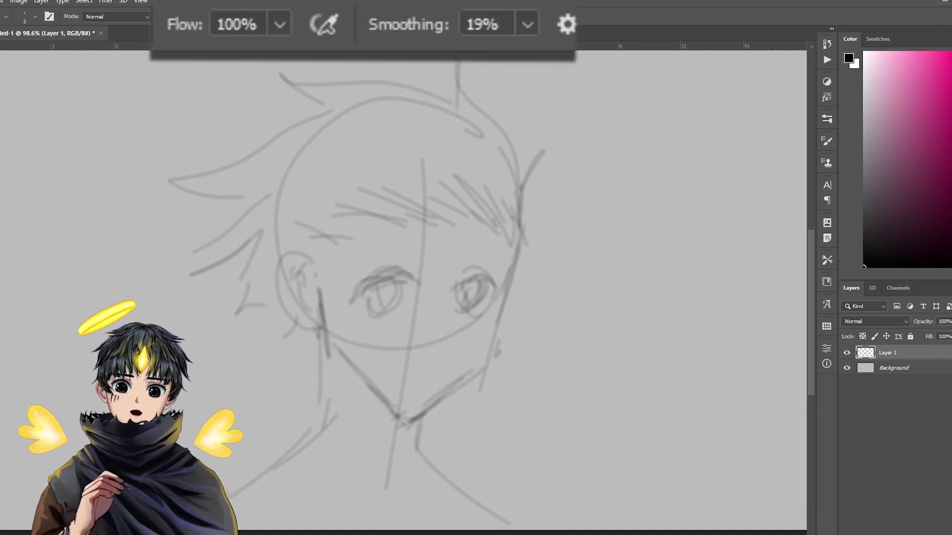
Set the brush smoothing to 44% and ink the ear, jaw, neck and shoulder lines, undoing the stray eyelid stroke
{"action": "left_click_drag", "start_coordinate": [397, 29], "coordinate": [428, 38]}
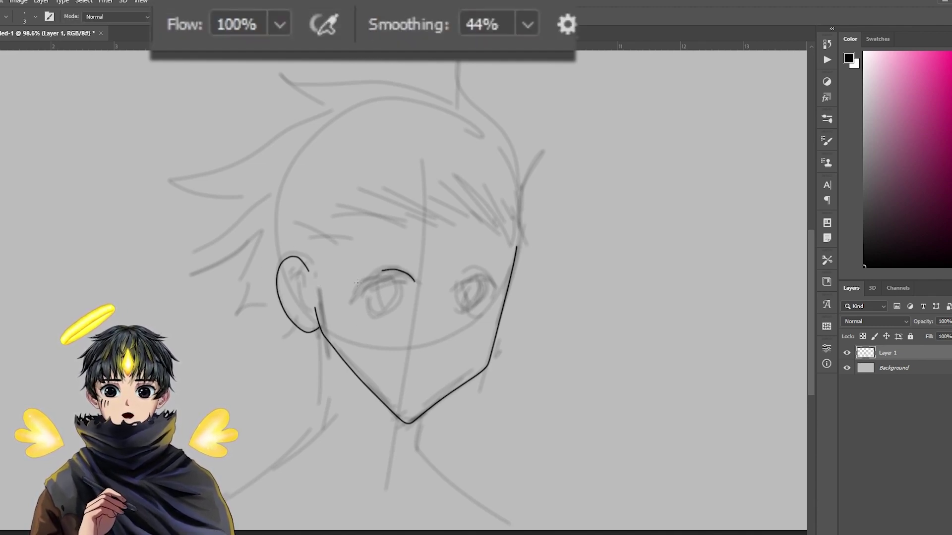
{"action": "left_click_drag", "start_coordinate": [357, 283], "coordinate": [364, 290]}
{"action": "key", "text": "ctrl+z"}
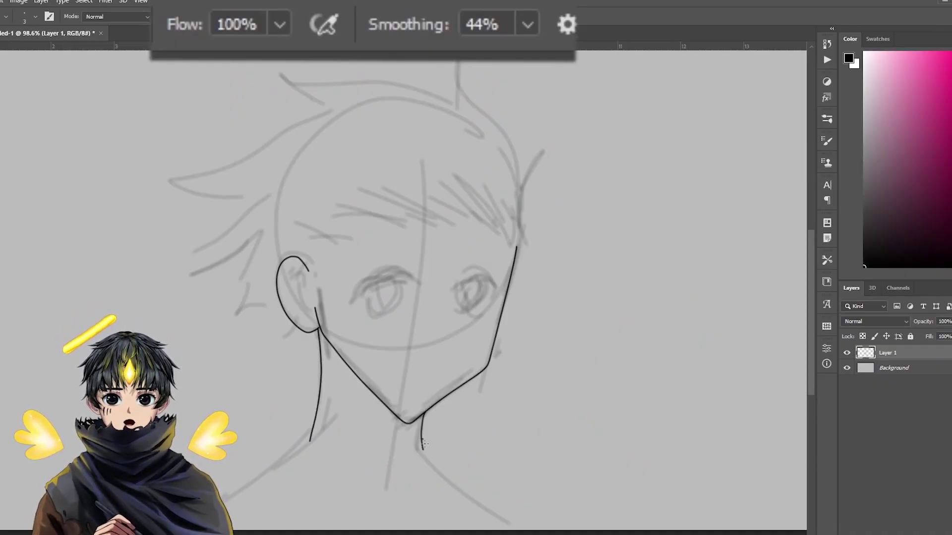
{"action": "left_click_drag", "start_coordinate": [422, 445], "coordinate": [555, 529]}
With the Pen tool in Shape mode, trace the hair from the top of the cheek line to the side spike's tip
{"action": "left_click_drag", "start_coordinate": [471, 289], "coordinate": [486, 289]}
{"action": "mouse_move", "coordinate": [421, 255]}
{"action": "left_mouse_down"}
{"action": "mouse_move", "coordinate": [357, 348]}
{"action": "mouse_move", "coordinate": [441, 263]}
{"action": "left_mouse_up"}
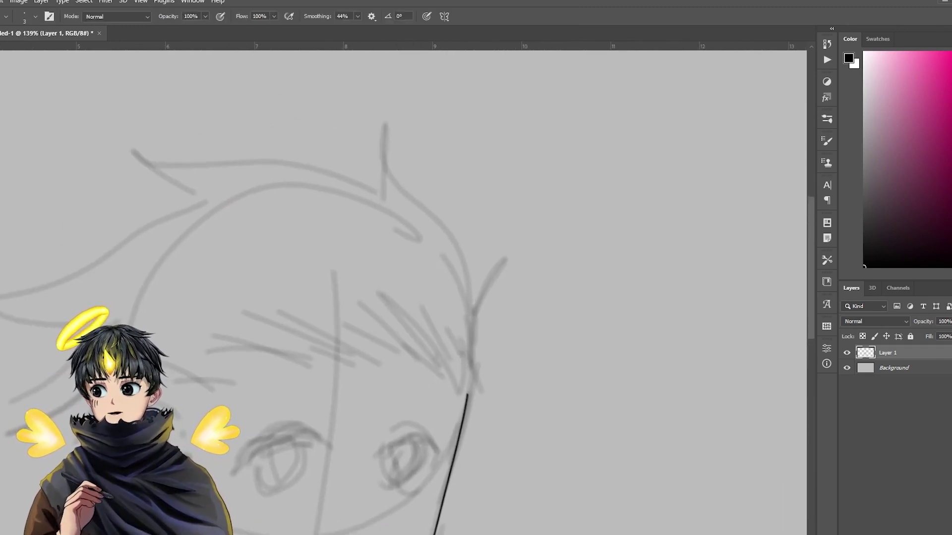
{"action": "key", "text": "p"}
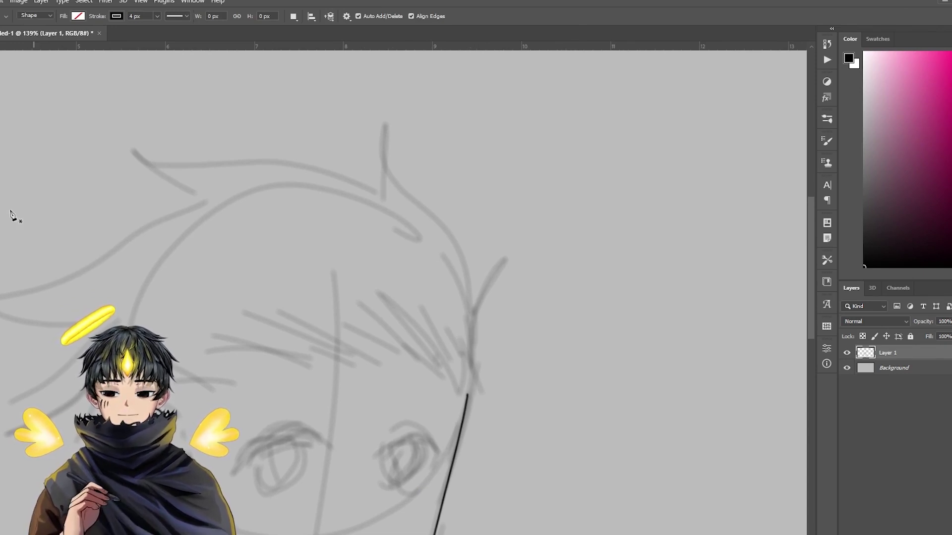
{"action": "right_click", "coordinate": [30, 248]}
{"action": "left_click", "coordinate": [28, 248]}
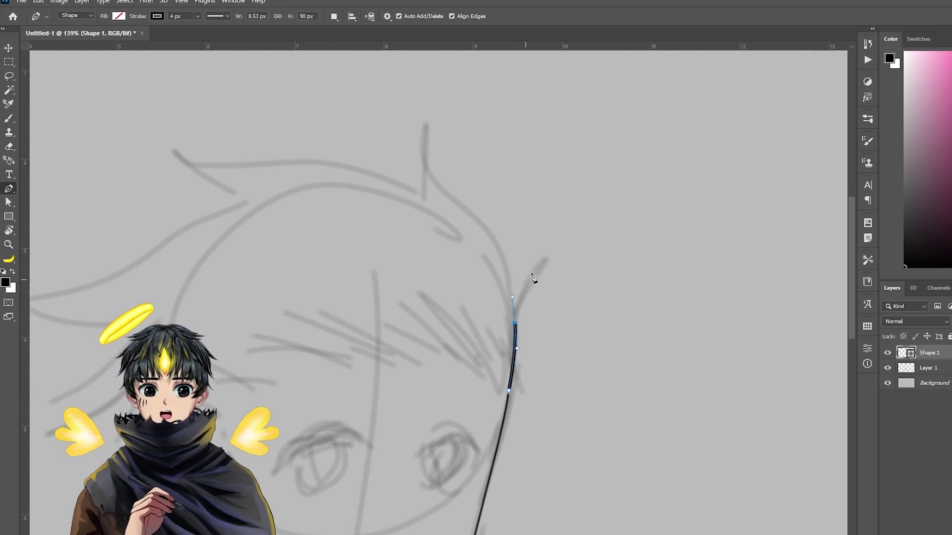
{"action": "left_click_drag", "start_coordinate": [559, 243], "coordinate": [569, 240]}
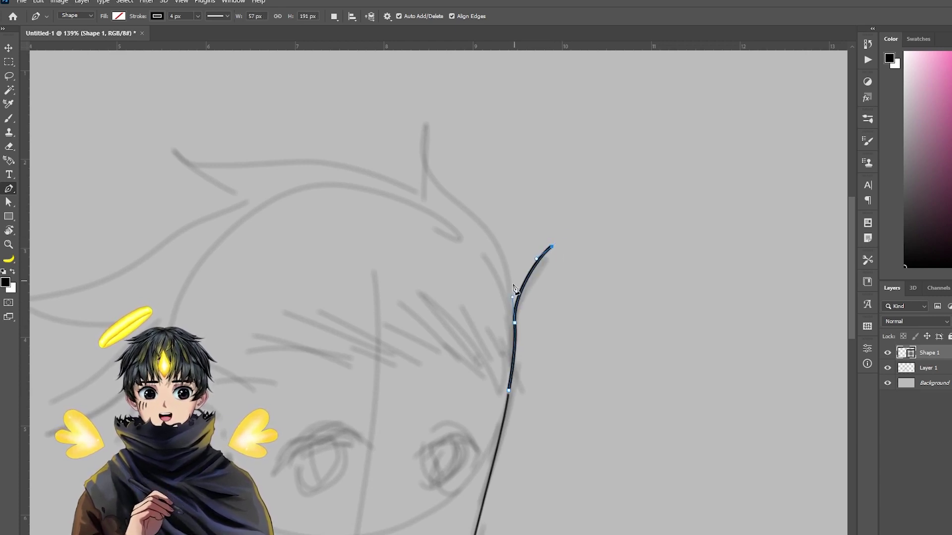
Remove the path's stroke colour and continue the outline back from the side spike, up and around the upright spike
{"action": "left_click", "coordinate": [159, 17]}
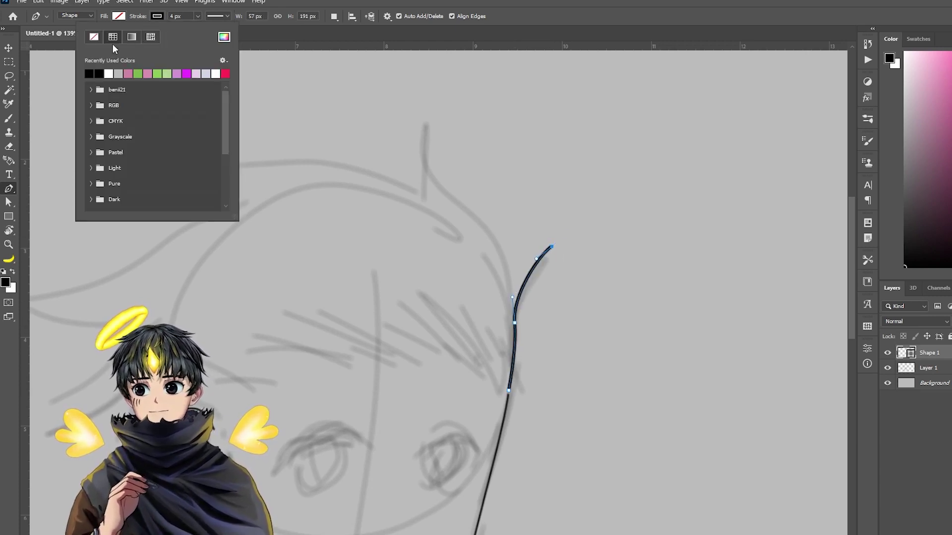
{"action": "left_click", "coordinate": [94, 37]}
{"action": "left_click_drag", "start_coordinate": [506, 273], "coordinate": [506, 275]}
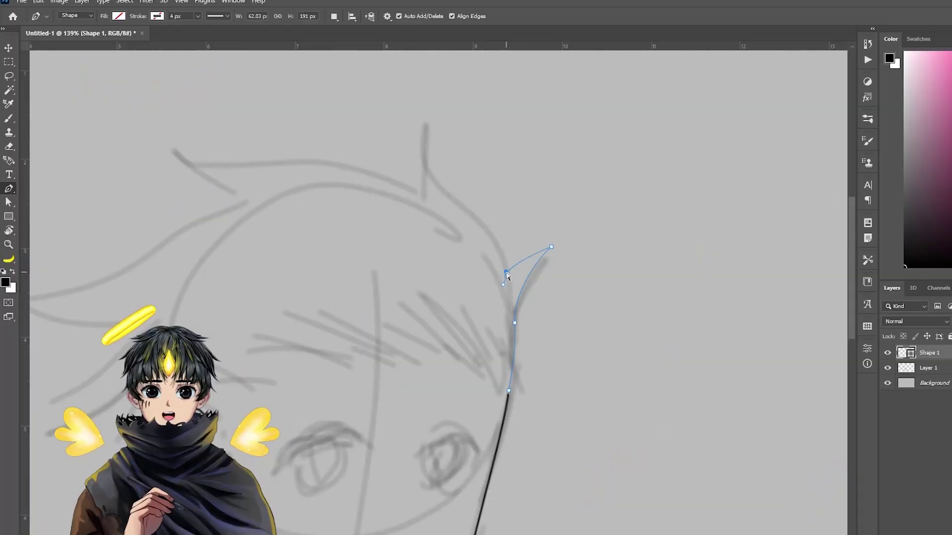
{"action": "left_click_drag", "start_coordinate": [453, 195], "coordinate": [416, 167]}
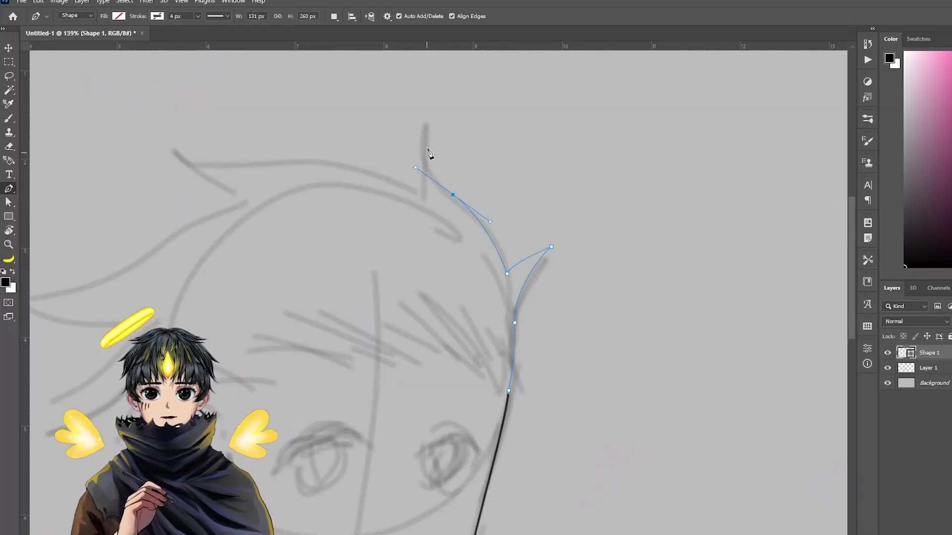
{"action": "left_click_drag", "start_coordinate": [427, 124], "coordinate": [424, 202]}
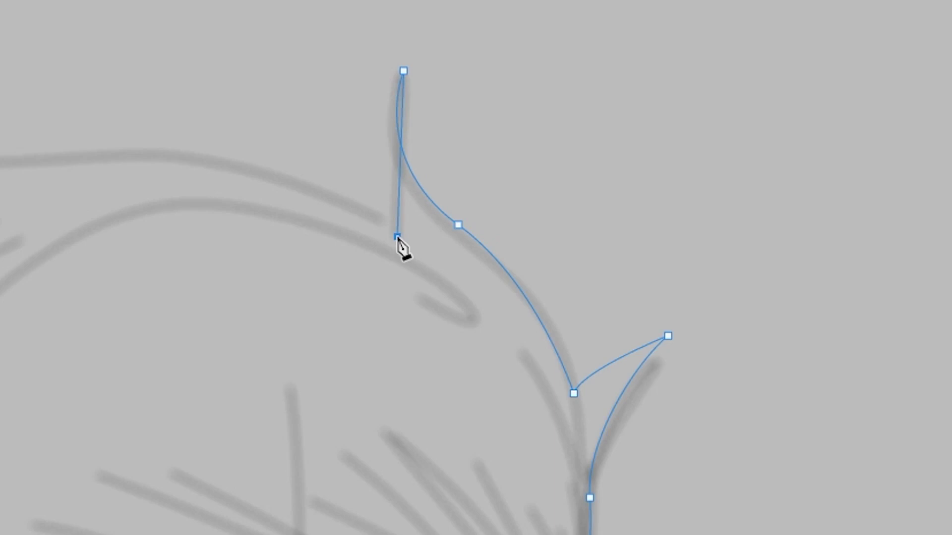
{"action": "left_click_drag", "start_coordinate": [419, 276], "coordinate": [441, 321]}
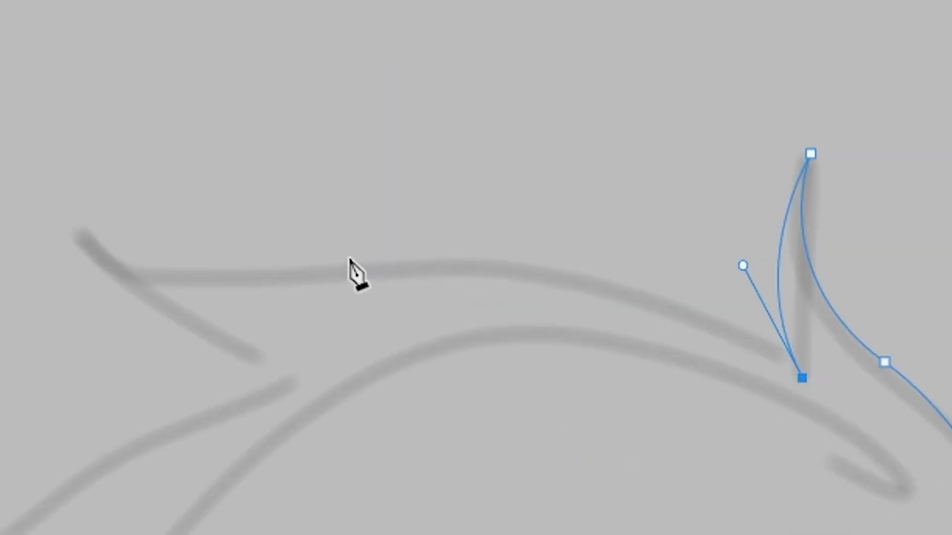
Continue the hair path across the crown, around the back spikes and down to the ear
{"action": "left_click_drag", "start_coordinate": [439, 269], "coordinate": [201, 266]}
{"action": "left_click_drag", "start_coordinate": [69, 212], "coordinate": [37, 150]}
{"action": "left_click", "coordinate": [68, 212], "text": "alt"}
{"action": "left_click_drag", "start_coordinate": [493, 310], "coordinate": [468, 305]}
{"action": "key", "text": "z"}
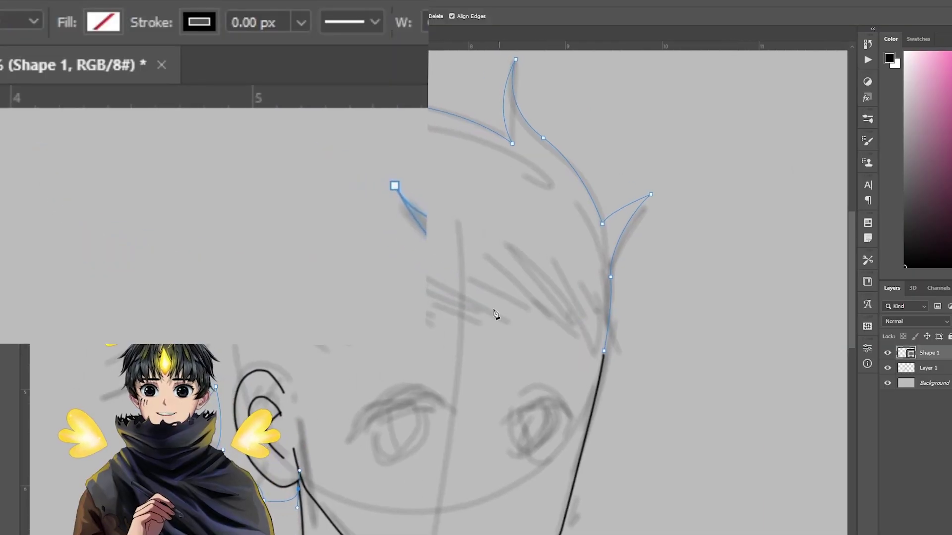
{"action": "key", "text": "p"}
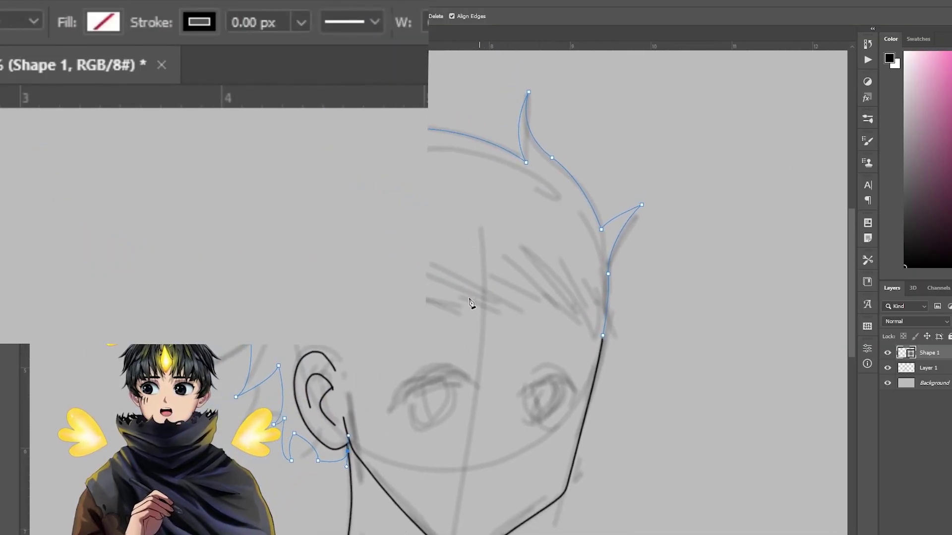
Give the hair path a black stroke about 7.41 px wide
{"action": "left_click", "coordinate": [196, 25]}
{"action": "left_click", "coordinate": [41, 73]}
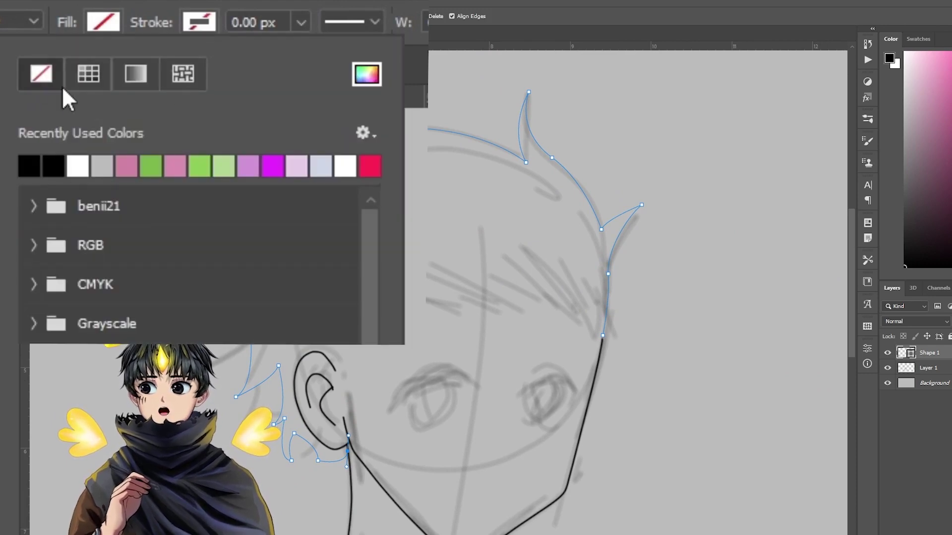
{"action": "left_click", "coordinate": [33, 167]}
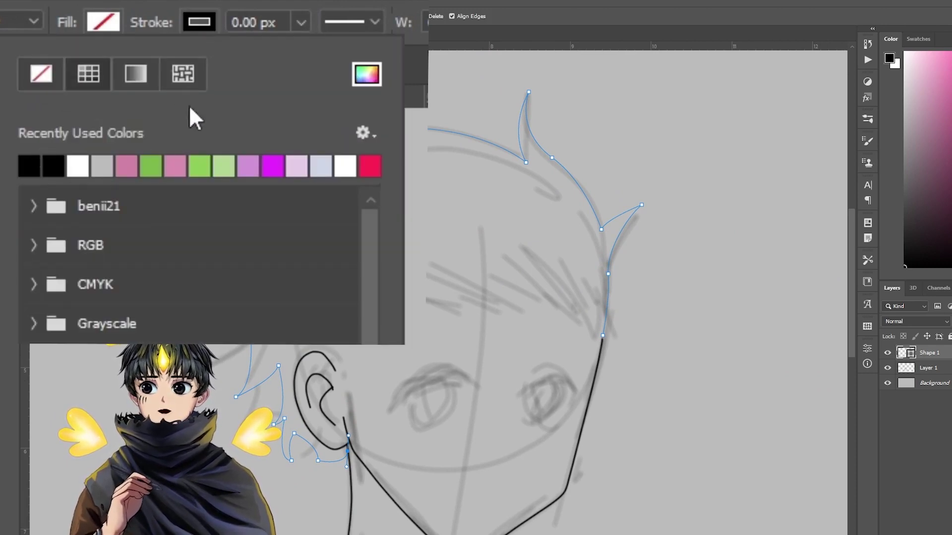
{"action": "left_click", "coordinate": [300, 23]}
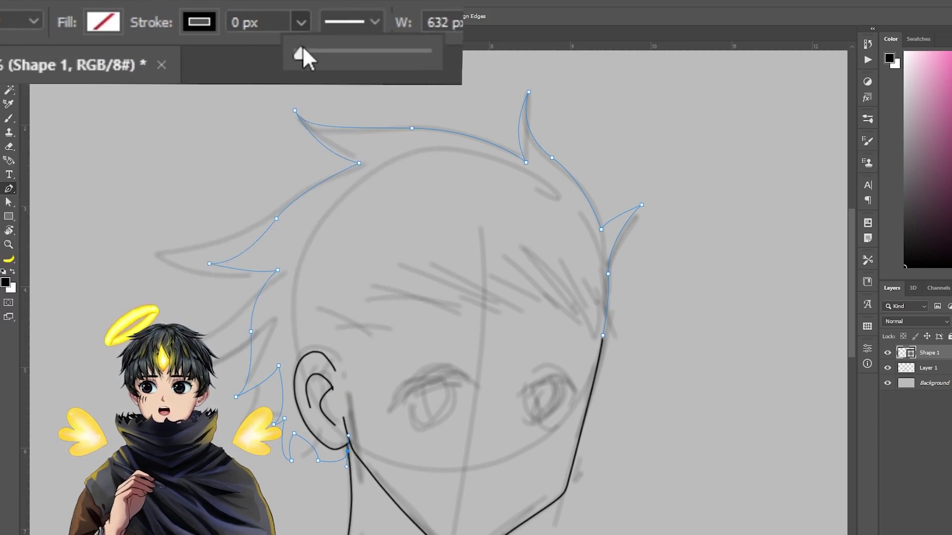
{"action": "left_click_drag", "start_coordinate": [302, 51], "coordinate": [303, 51]}
{"action": "mouse_move", "coordinate": [310, 55]}
{"action": "left_mouse_down"}
{"action": "mouse_move", "coordinate": [322, 59]}
{"action": "mouse_move", "coordinate": [323, 73]}
{"action": "left_mouse_up"}
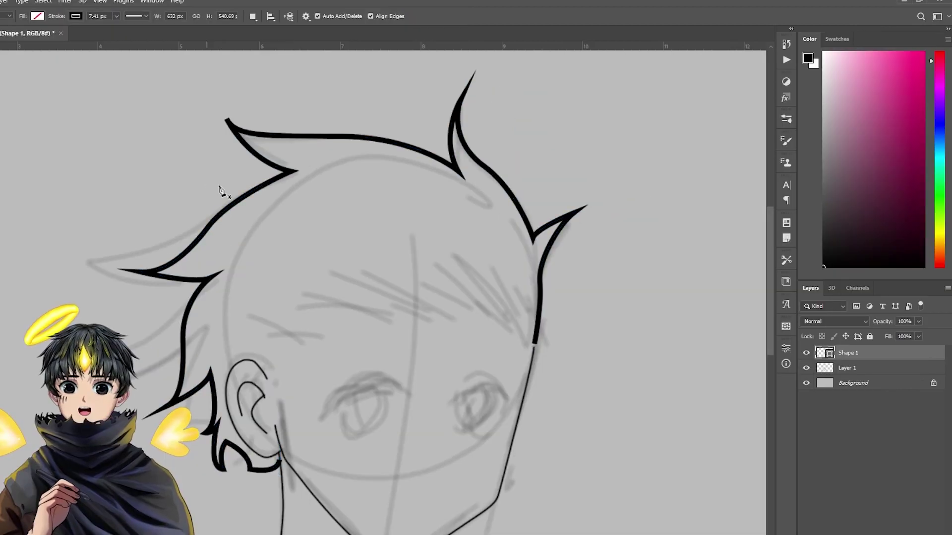
Rasterize the Shape 1 layer so that the hair outline can be edited as pixels
{"action": "key", "text": "z"}
{"action": "left_click_drag", "start_coordinate": [315, 206], "coordinate": [382, 217]}
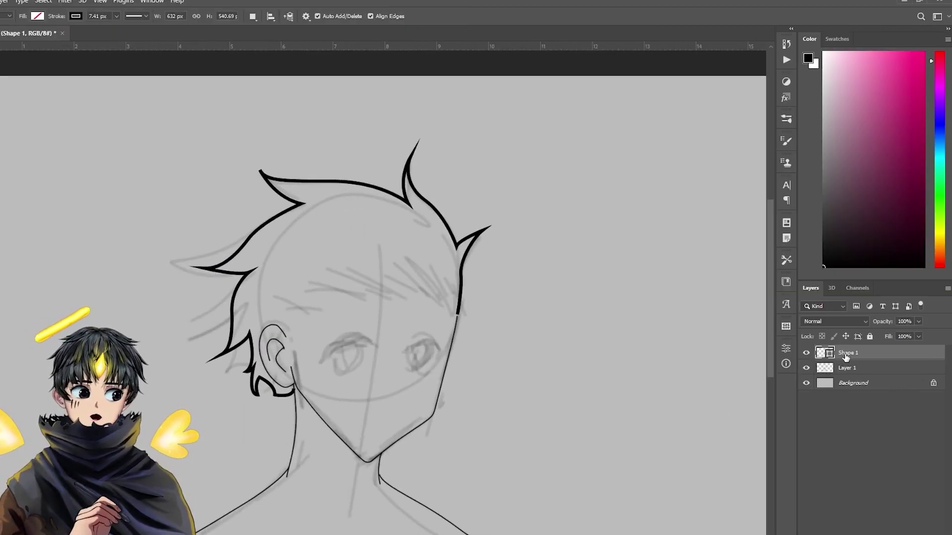
{"action": "right_click", "coordinate": [861, 359]}
{"action": "left_click", "coordinate": [895, 355]}
{"action": "right_click", "coordinate": [862, 356]}
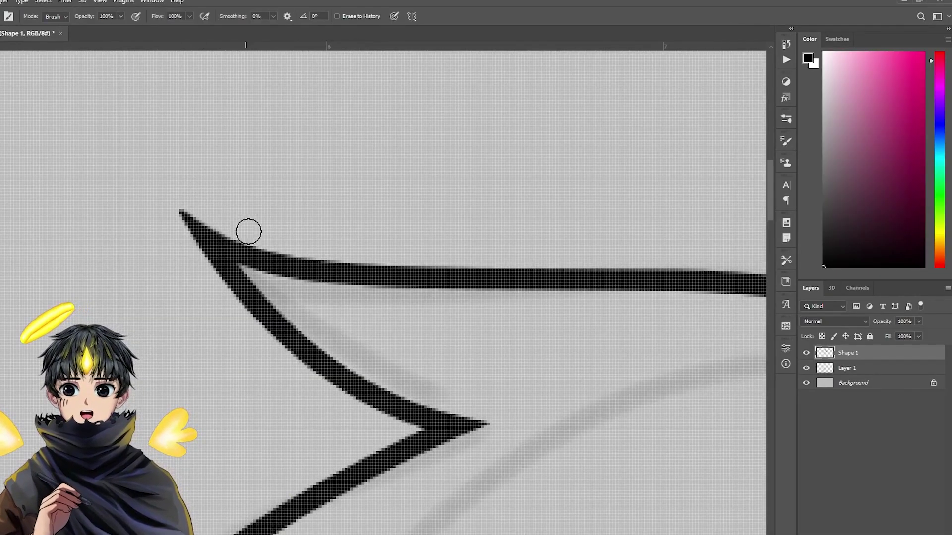
Enlarge the eraser and shave the spike tips and loose ends of the hair outline into tapered points
{"action": "right_click", "coordinate": [174, 137]}
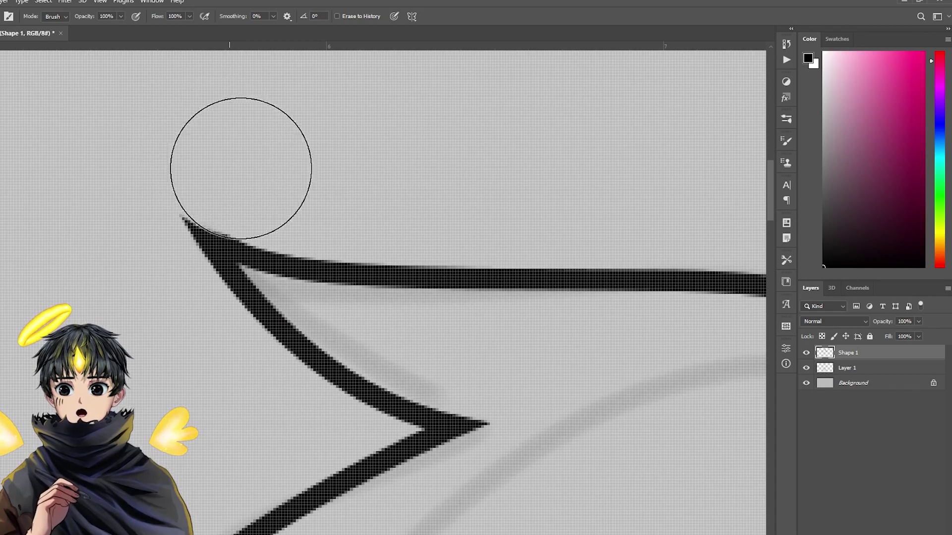
{"action": "left_click_drag", "start_coordinate": [349, 200], "coordinate": [250, 208]}
{"action": "left_click_drag", "start_coordinate": [356, 235], "coordinate": [313, 196]}
{"action": "left_click", "coordinate": [509, 338]}
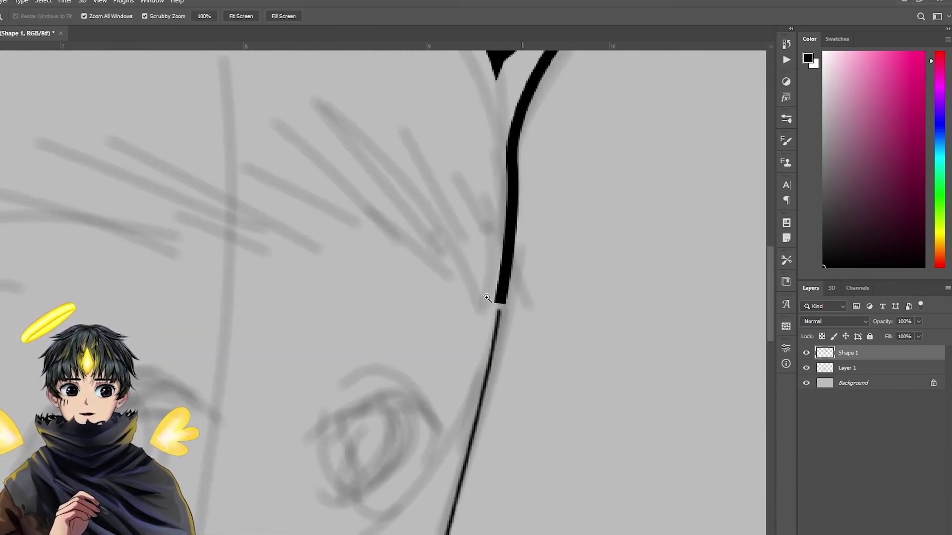
{"action": "key", "text": "e"}
{"action": "scroll", "coordinate": [453, 310], "scroll_direction": "down", "scroll_amount": 3}
{"action": "scroll", "coordinate": [205, 311], "scroll_direction": "up", "scroll_amount": 3}
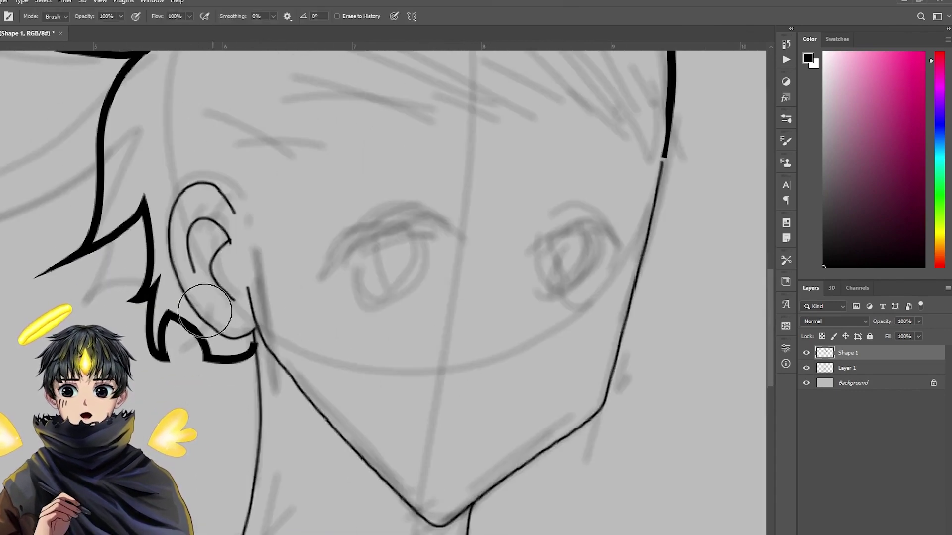
{"action": "scroll", "coordinate": [130, 343], "scroll_direction": "down", "scroll_amount": 3}
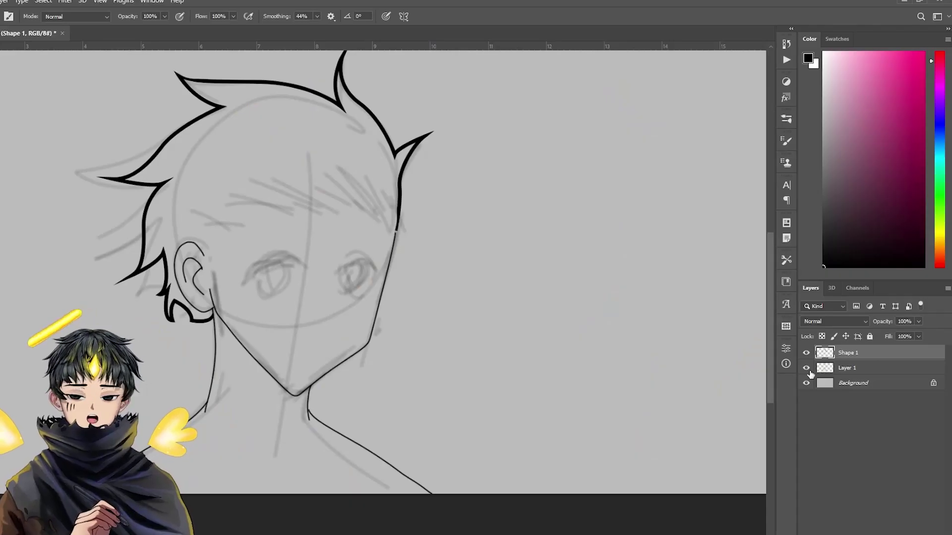
Toggle Layer 1's visibility repeatedly to compare the hair outline with and without the sketch and brush lines
{"action": "left_click", "coordinate": [806, 369]}
{"action": "left_click", "coordinate": [806, 368]}
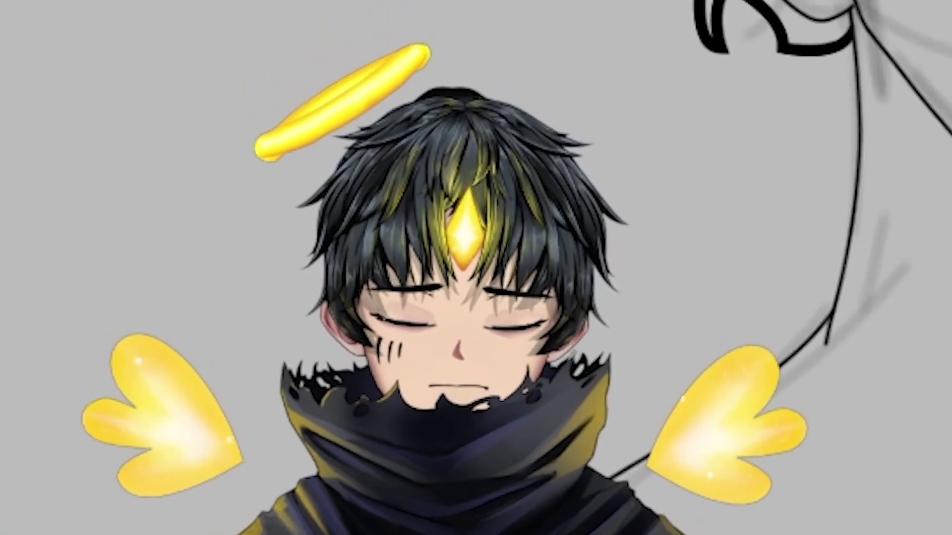
{"action": "left_click", "coordinate": [807, 369]}
{"action": "left_click", "coordinate": [806, 368]}
{"action": "left_click", "coordinate": [807, 368]}
{"action": "left_click", "coordinate": [807, 368]}
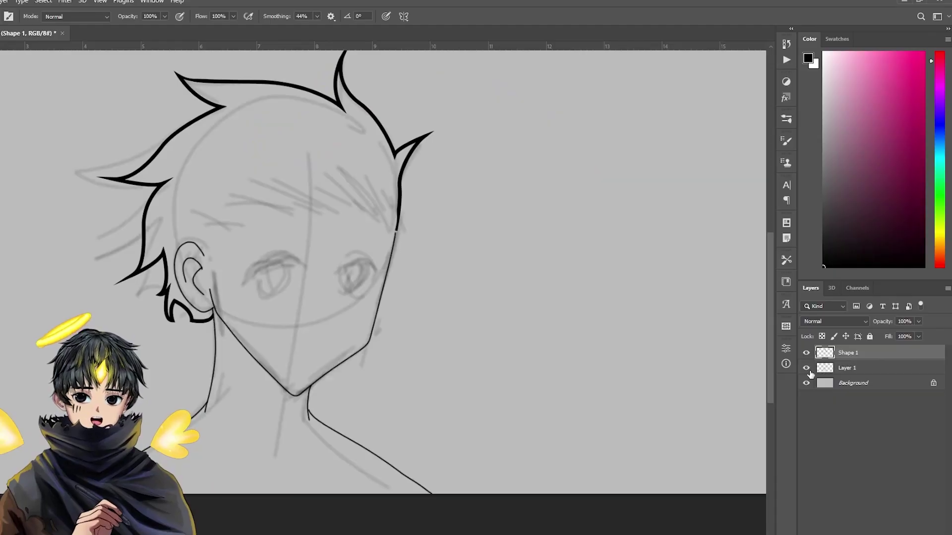
{"action": "left_click", "coordinate": [807, 368]}
{"action": "left_click", "coordinate": [806, 368]}
{"action": "left_click", "coordinate": [806, 369]}
{"action": "left_click", "coordinate": [807, 368]}
{"action": "left_click", "coordinate": [806, 367]}
{"action": "left_click", "coordinate": [806, 368]}
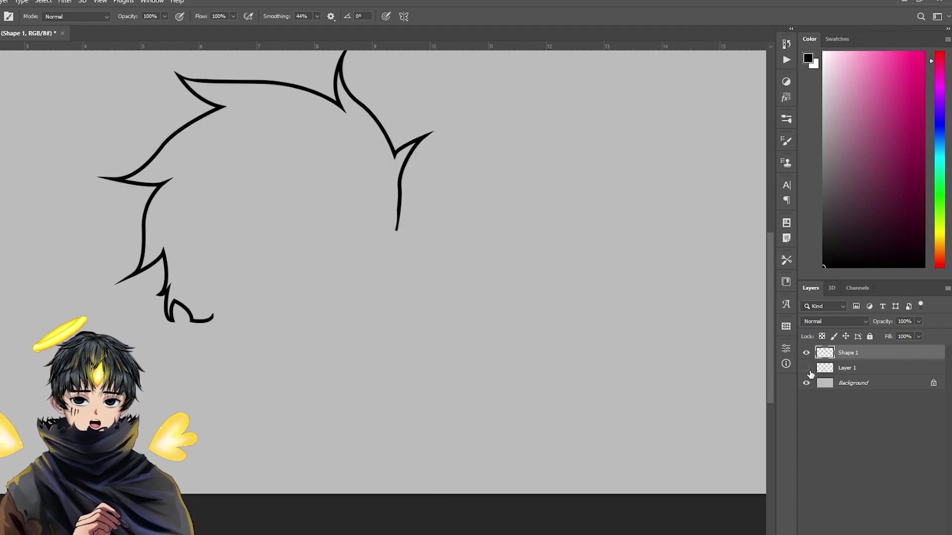
{"action": "left_click", "coordinate": [806, 368]}
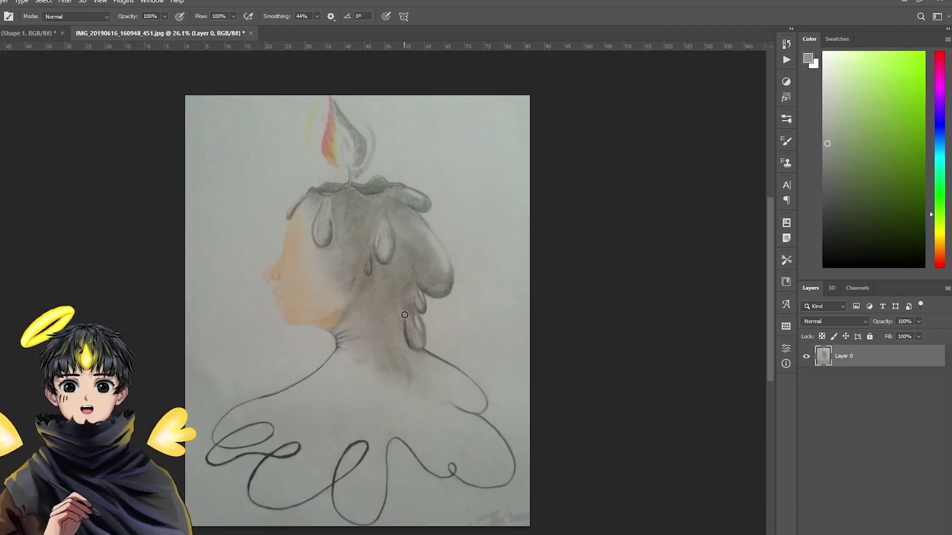
In the candle-head image, place a grey Layer 1 beneath the drawing and fade the drawing for tracing
{"action": "left_click_drag", "start_coordinate": [425, 339], "coordinate": [424, 326]}
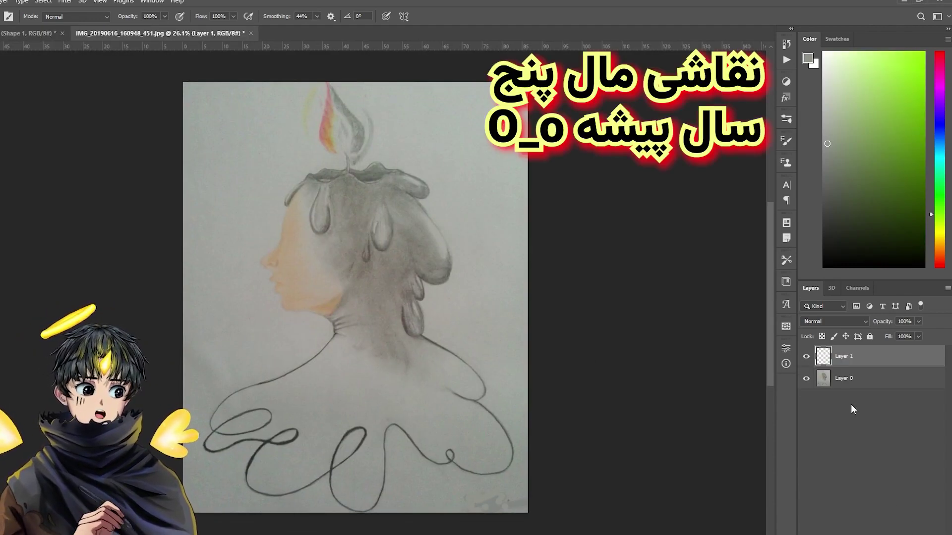
{"action": "left_click_drag", "start_coordinate": [842, 366], "coordinate": [847, 392]}
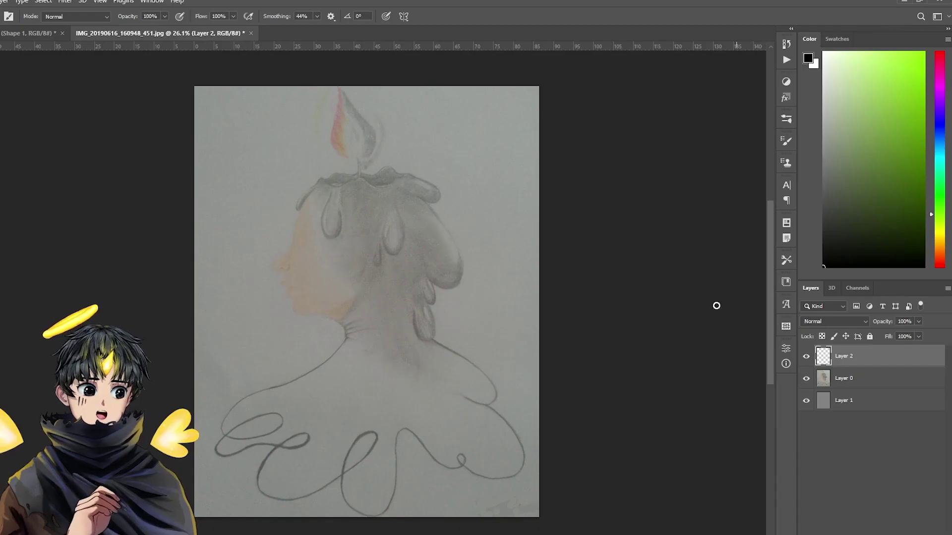
Trace the face profile, neck, shoulders and looping lines of the candle-head drawing with 4 px Pen tool shapes
{"action": "key", "text": "ctrl+space"}
{"action": "left_click_drag", "start_coordinate": [254, 361], "coordinate": [280, 363]}
{"action": "left_click", "coordinate": [7, 191]}
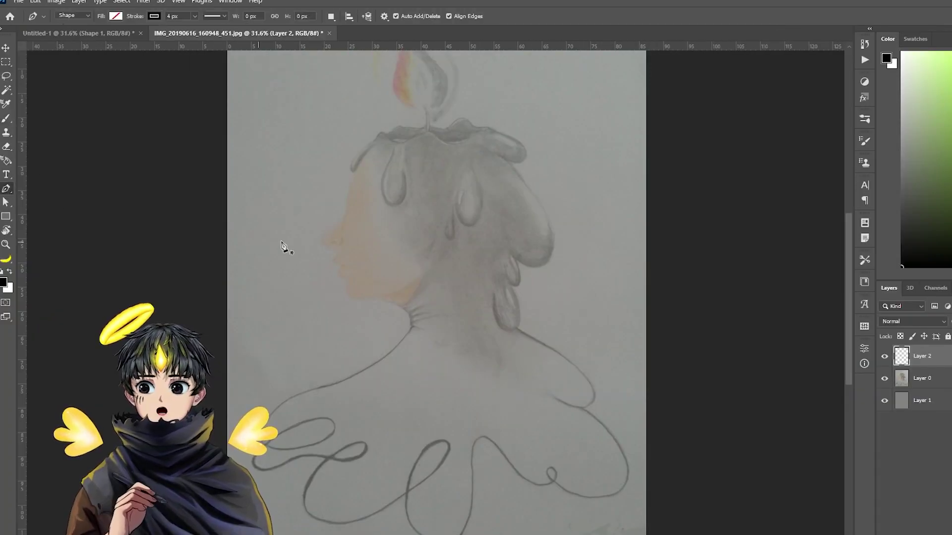
{"action": "scroll", "coordinate": [347, 243], "scroll_direction": "down", "scroll_amount": 1}
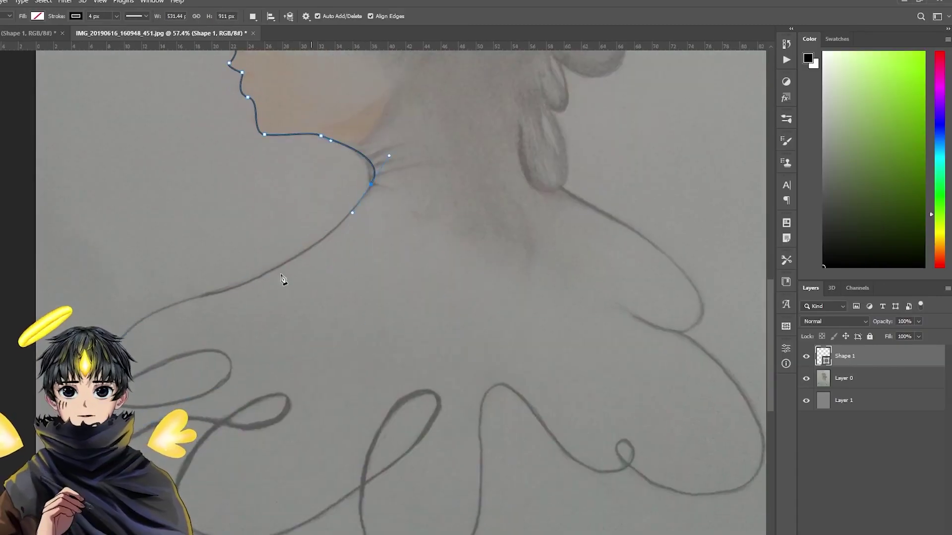
{"action": "left_click_drag", "start_coordinate": [282, 278], "coordinate": [298, 352]}
{"action": "left_click_drag", "start_coordinate": [520, 301], "coordinate": [660, 356]}
{"action": "left_click_drag", "start_coordinate": [579, 316], "coordinate": [462, 316]}
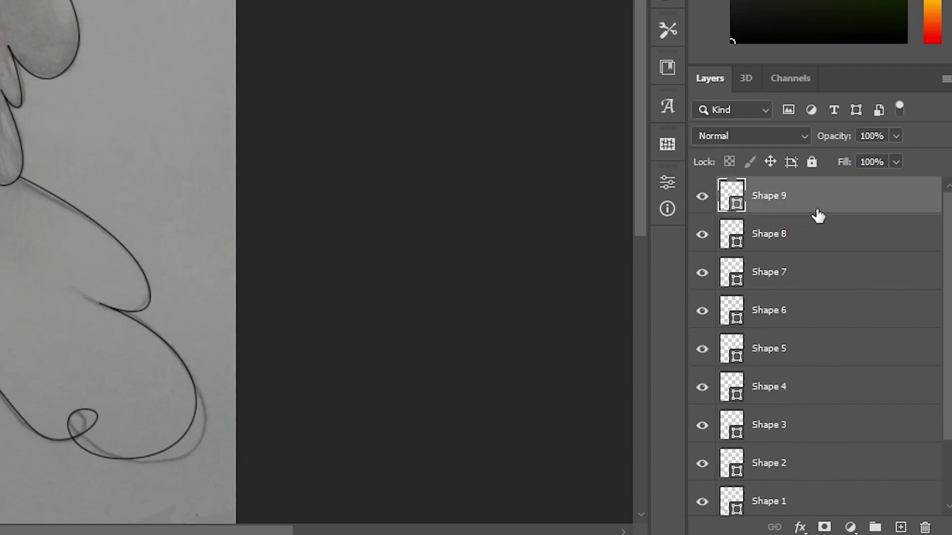
Select all the traced shape layers from Shape 9 down to Shape 1
{"action": "scroll", "coordinate": [817, 217], "scroll_direction": "down", "scroll_amount": 2}
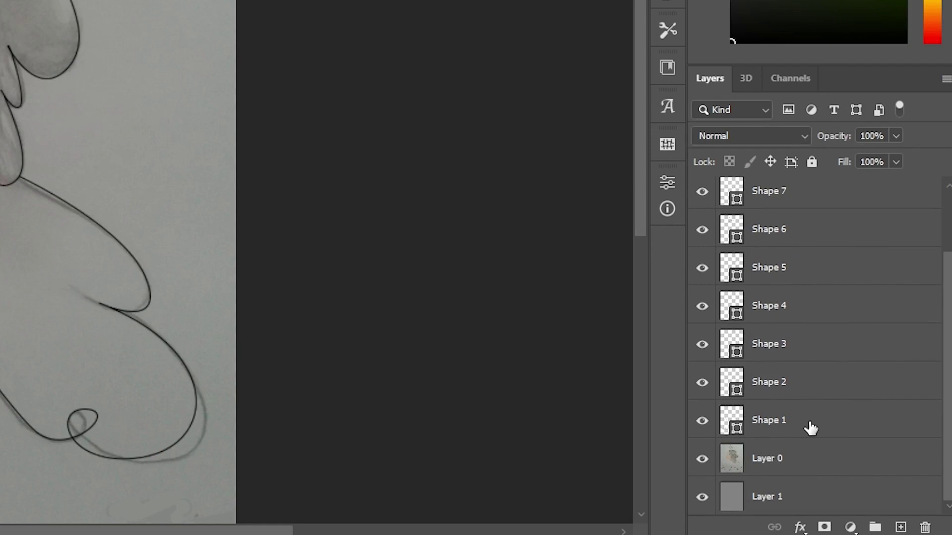
{"action": "scroll", "coordinate": [811, 428], "scroll_direction": "up", "scroll_amount": 2}
{"action": "scroll", "coordinate": [841, 274], "scroll_direction": "down", "scroll_amount": 2}
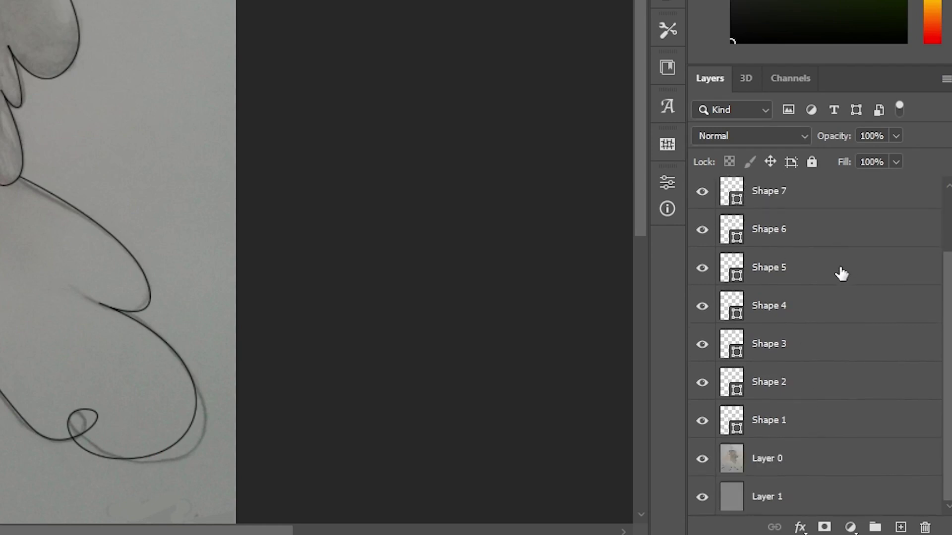
{"action": "left_click", "coordinate": [820, 429], "text": "shift"}
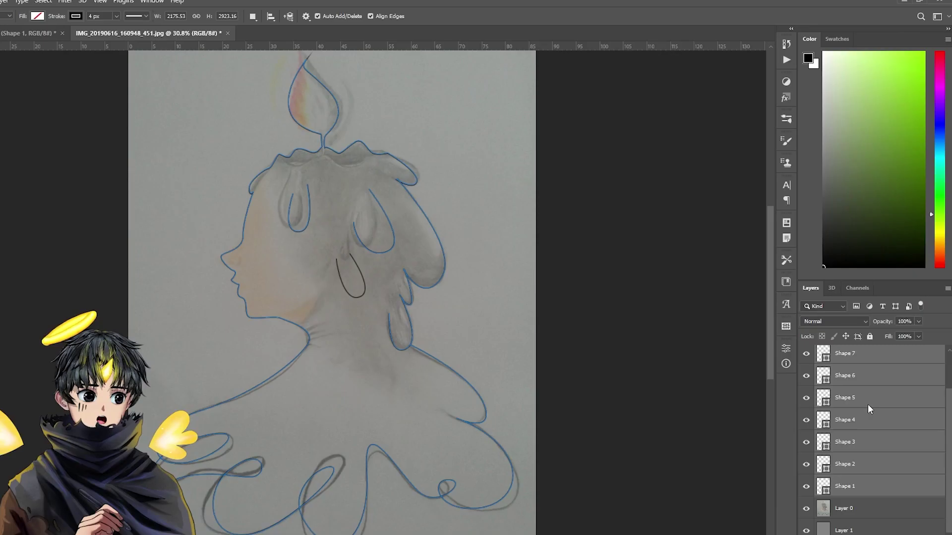
Rasterize the selected shape layers, hide the photographed drawing in Layer 0, and merge the shapes into one layer
{"action": "right_click", "coordinate": [808, 279]}
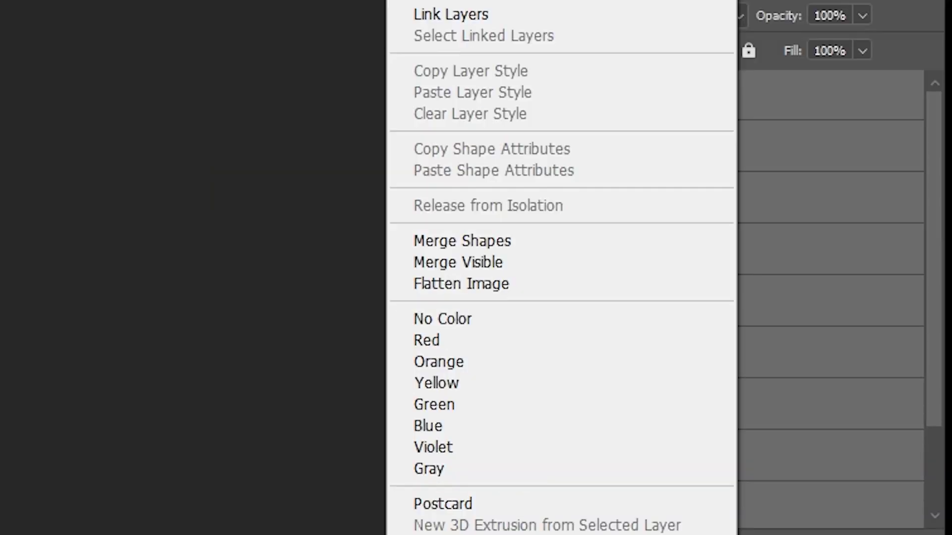
{"action": "left_click", "coordinate": [371, 191]}
{"action": "scroll", "coordinate": [712, 224], "scroll_direction": "down", "scroll_amount": 2}
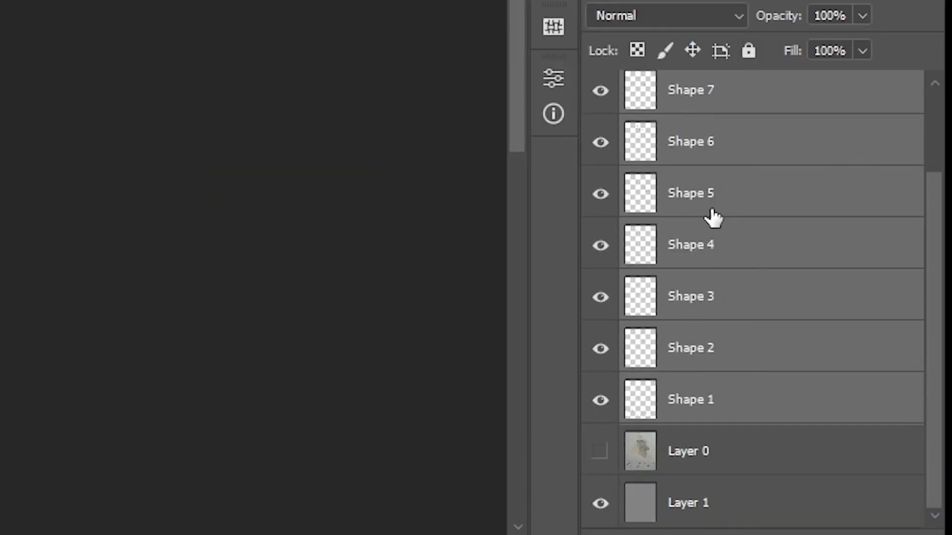
{"action": "scroll", "coordinate": [711, 215], "scroll_direction": "up", "scroll_amount": 2}
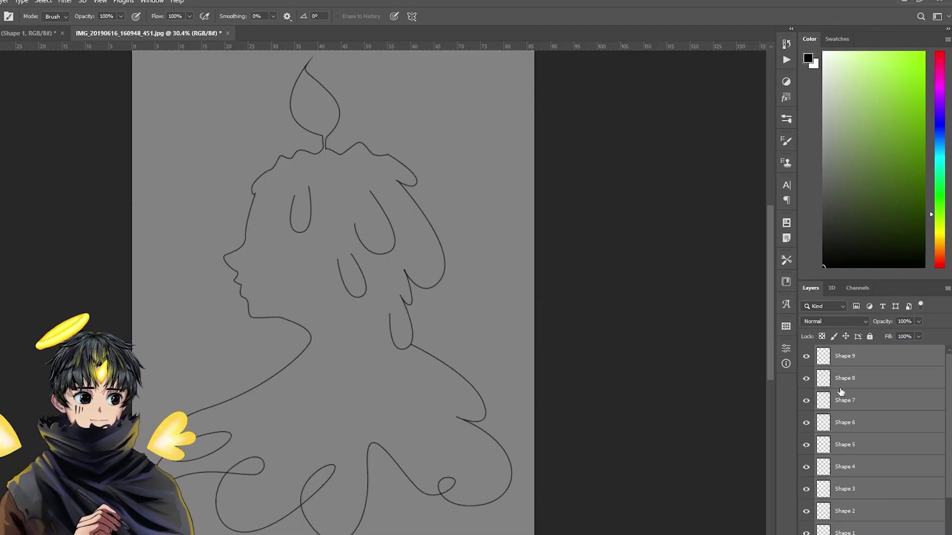
{"action": "key", "text": "ctrl+e"}
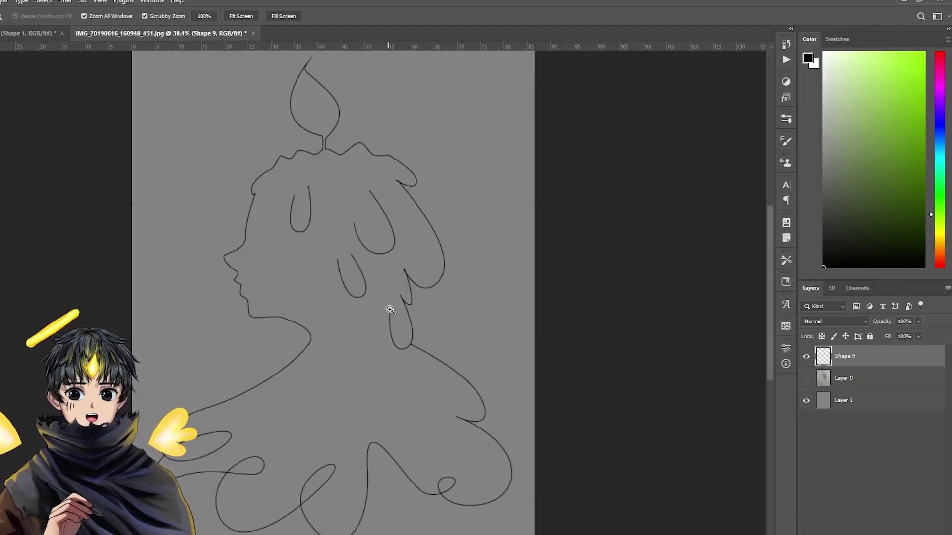
Erase along the open ends of the wax-drip lines on the merged layer so that they taper to thin points
{"action": "left_click_drag", "start_coordinate": [345, 262], "coordinate": [396, 263]}
{"action": "key", "text": "e"}
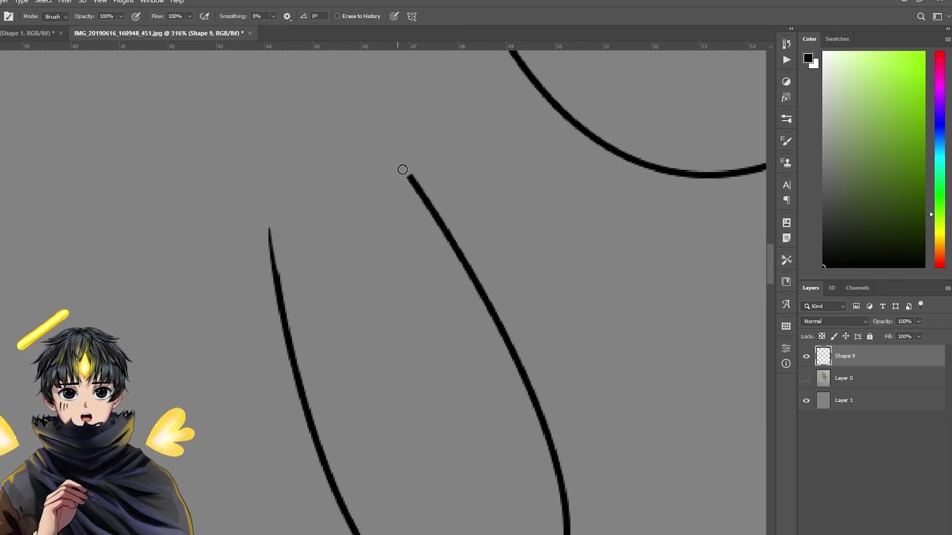
{"action": "left_click_drag", "start_coordinate": [403, 169], "coordinate": [424, 206]}
{"action": "left_click_drag", "start_coordinate": [457, 300], "coordinate": [400, 302]}
{"action": "left_click_drag", "start_coordinate": [485, 52], "coordinate": [391, 151]}
{"action": "left_click_drag", "start_coordinate": [393, 171], "coordinate": [401, 171]}
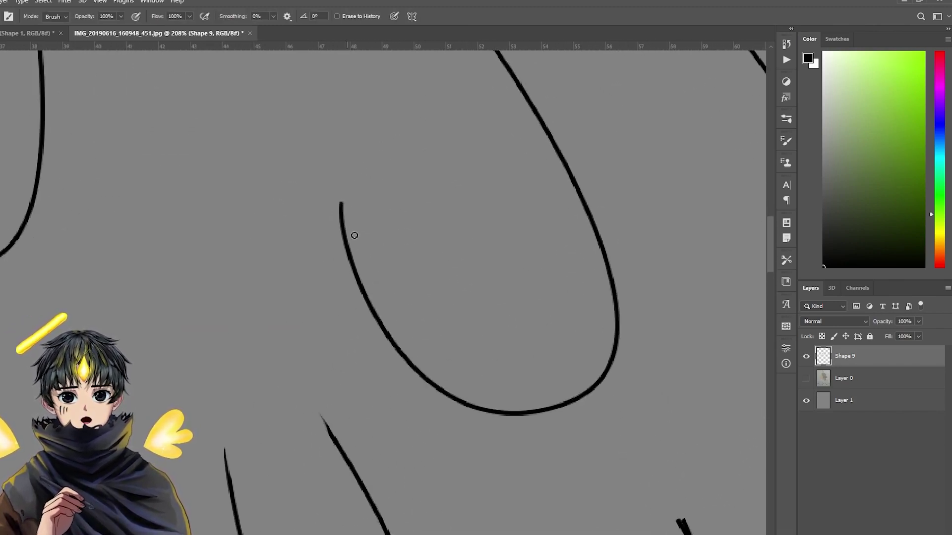
{"action": "left_click_drag", "start_coordinate": [362, 250], "coordinate": [326, 297]}
{"action": "left_click_drag", "start_coordinate": [327, 297], "coordinate": [357, 214]}
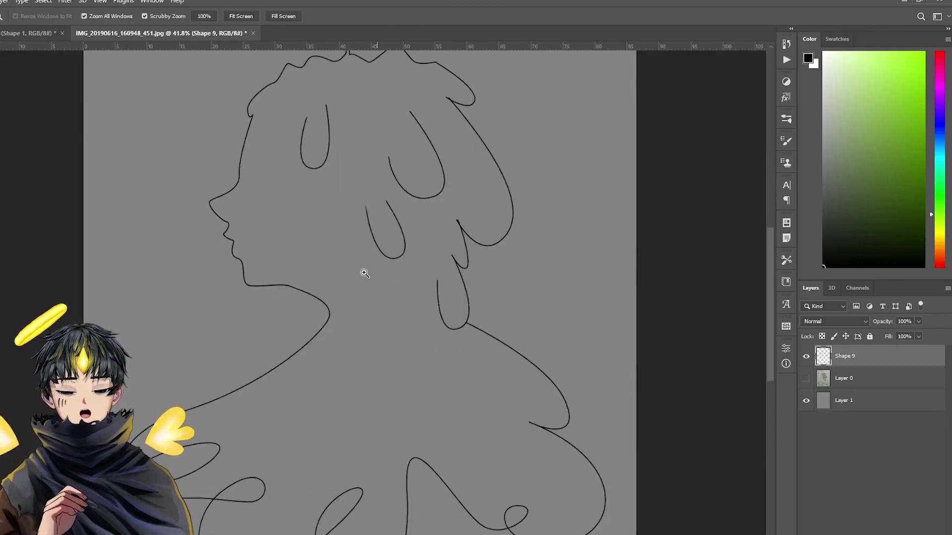
{"action": "left_click_drag", "start_coordinate": [364, 272], "coordinate": [349, 272]}
{"action": "left_click_drag", "start_coordinate": [378, 308], "coordinate": [367, 324]}
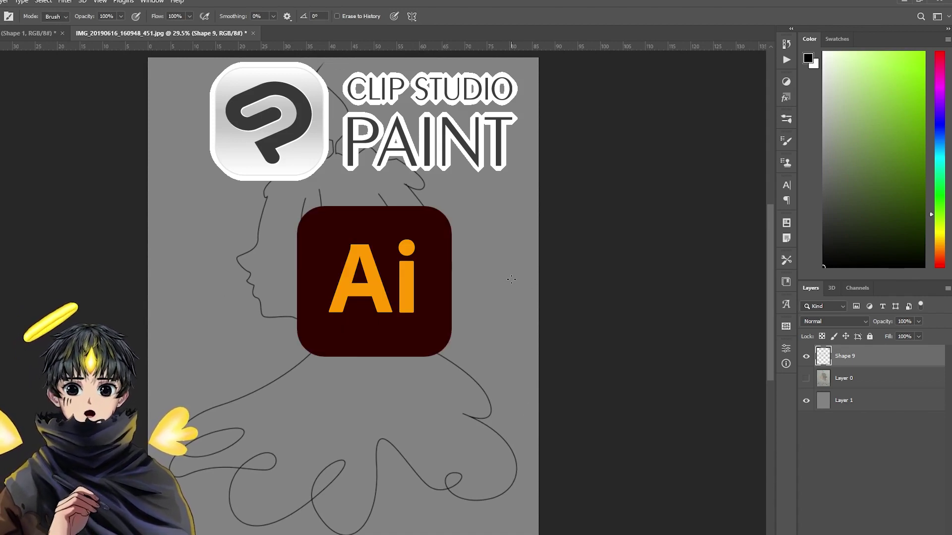
{"action": "mouse_move", "coordinate": [398, 179]}
{"action": "left_mouse_down"}
{"action": "mouse_move", "coordinate": [444, 202]}
{"action": "mouse_move", "coordinate": [491, 264]}
{"action": "left_mouse_up"}
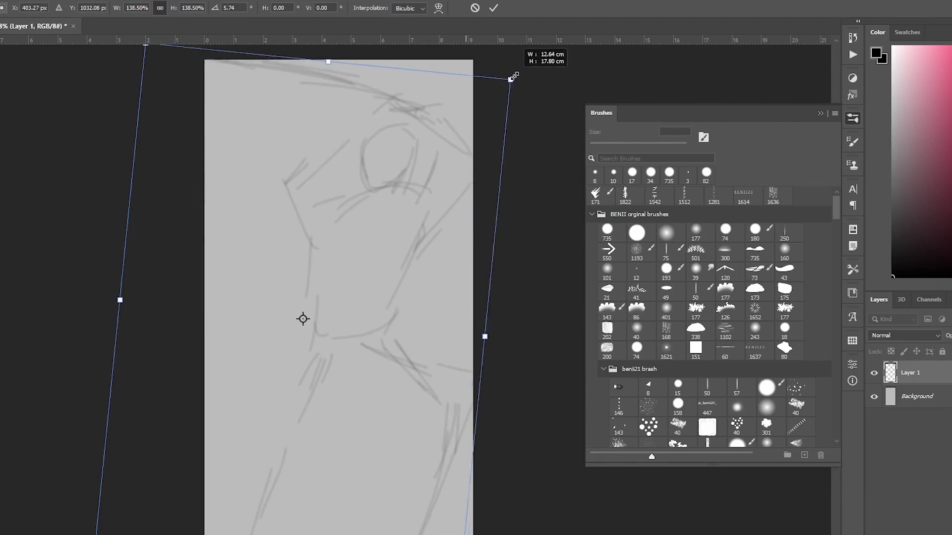
Resize and reposition the rough figure sketch on Layer 1 so the pose fits the canvas
{"action": "left_click_drag", "start_coordinate": [527, 72], "coordinate": [418, 196]}
{"action": "left_click", "coordinate": [493, 7]}
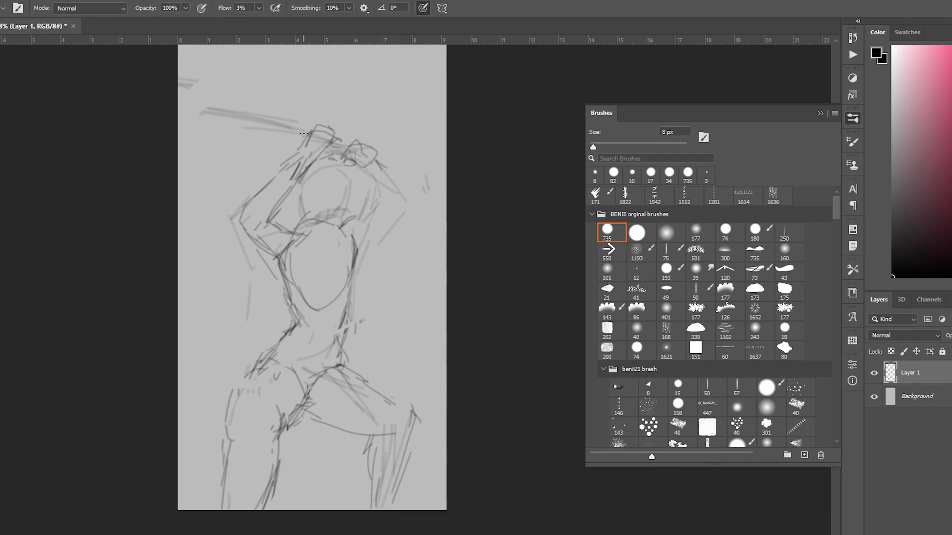
Sketch the sword held above the figure's head and refine the rough face with a 5 px brush
{"action": "left_click_drag", "start_coordinate": [309, 137], "coordinate": [190, 95]}
{"action": "left_click_drag", "start_coordinate": [305, 130], "coordinate": [202, 103]}
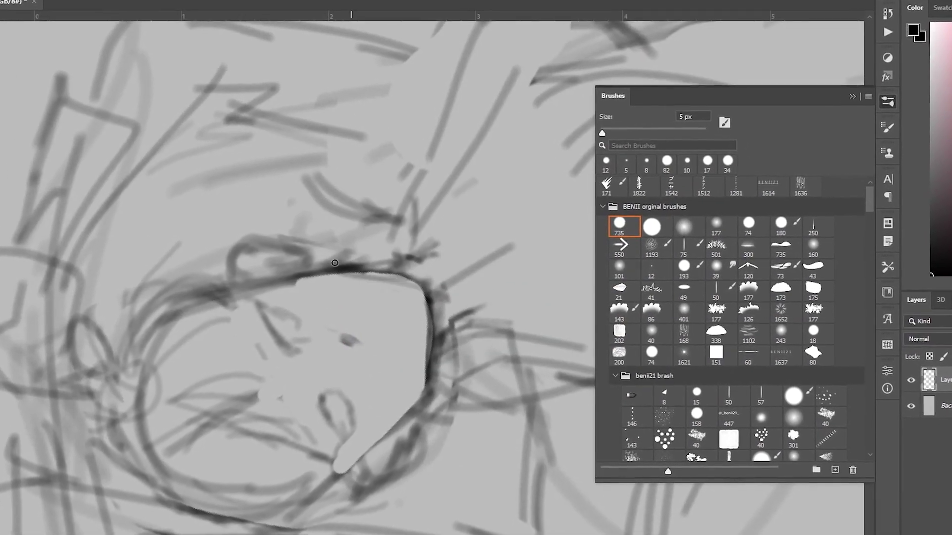
{"action": "left_click_drag", "start_coordinate": [338, 271], "coordinate": [389, 280]}
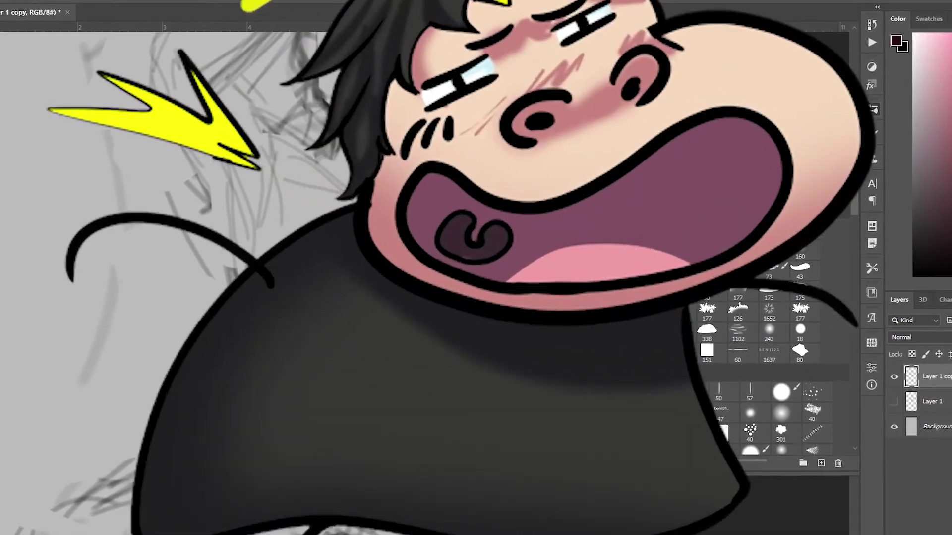
Draw the robe's crossed collar, waist sash and knot over the sketch on Layer 1 copy in dark red at 4 px
{"action": "mouse_move", "coordinate": [397, 164]}
{"action": "left_mouse_down"}
{"action": "mouse_move", "coordinate": [373, 338]}
{"action": "mouse_move", "coordinate": [272, 386]}
{"action": "left_mouse_up"}
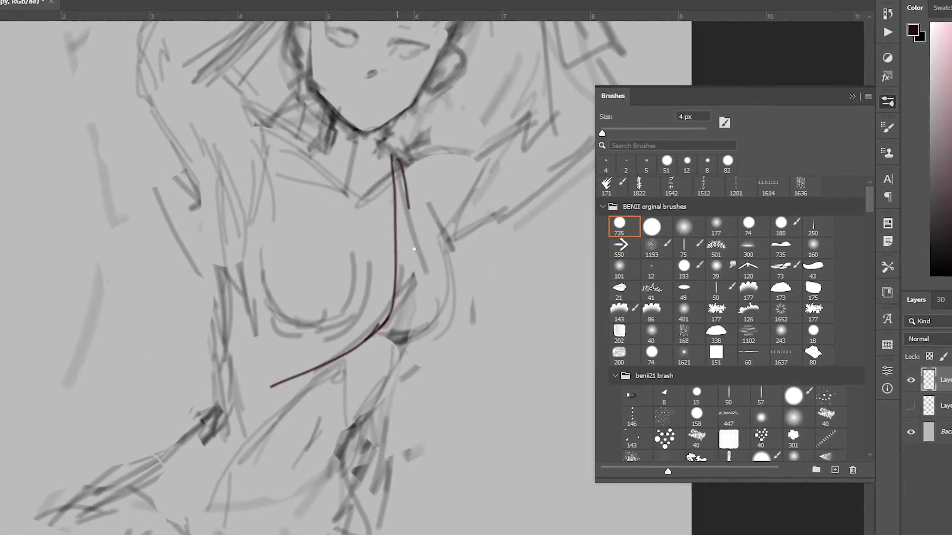
{"action": "left_click_drag", "start_coordinate": [413, 249], "coordinate": [418, 333]}
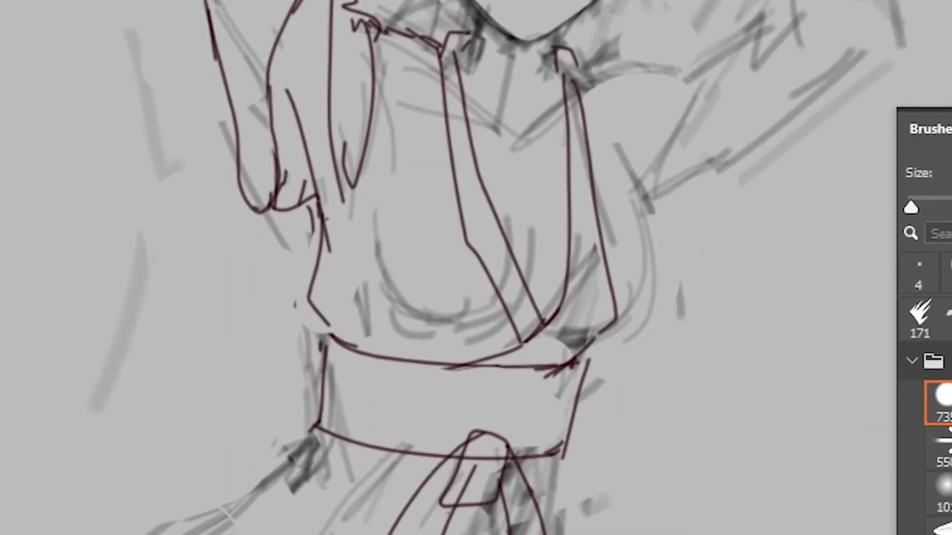
{"action": "mouse_move", "coordinate": [490, 436]}
{"action": "left_mouse_down"}
{"action": "mouse_move", "coordinate": [464, 414]}
{"action": "mouse_move", "coordinate": [345, 463]}
{"action": "left_mouse_up"}
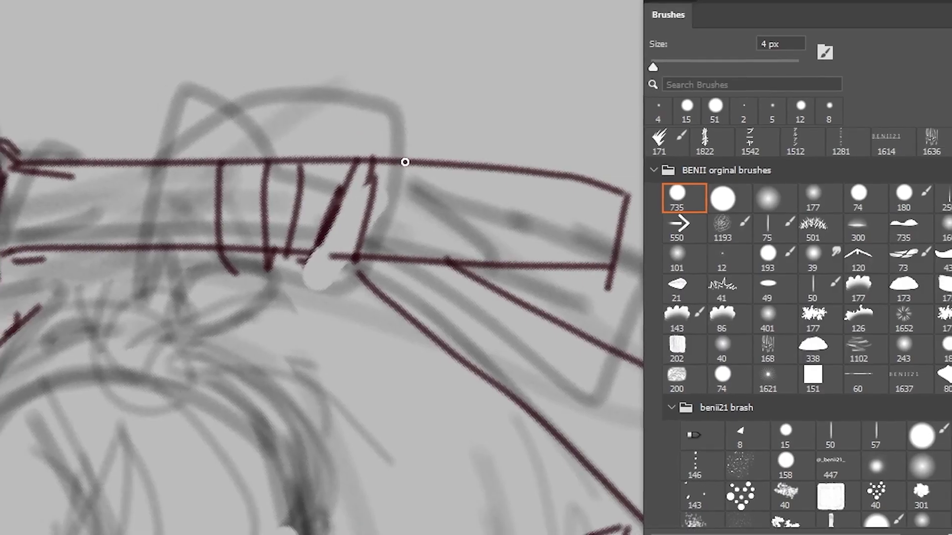
Draw the knuckles and fingers of the hand gripping the sword handle in dark red
{"action": "mouse_move", "coordinate": [403, 160]}
{"action": "left_mouse_down"}
{"action": "mouse_move", "coordinate": [381, 131]}
{"action": "mouse_move", "coordinate": [365, 142]}
{"action": "mouse_move", "coordinate": [284, 130]}
{"action": "mouse_move", "coordinate": [234, 164]}
{"action": "left_mouse_up"}
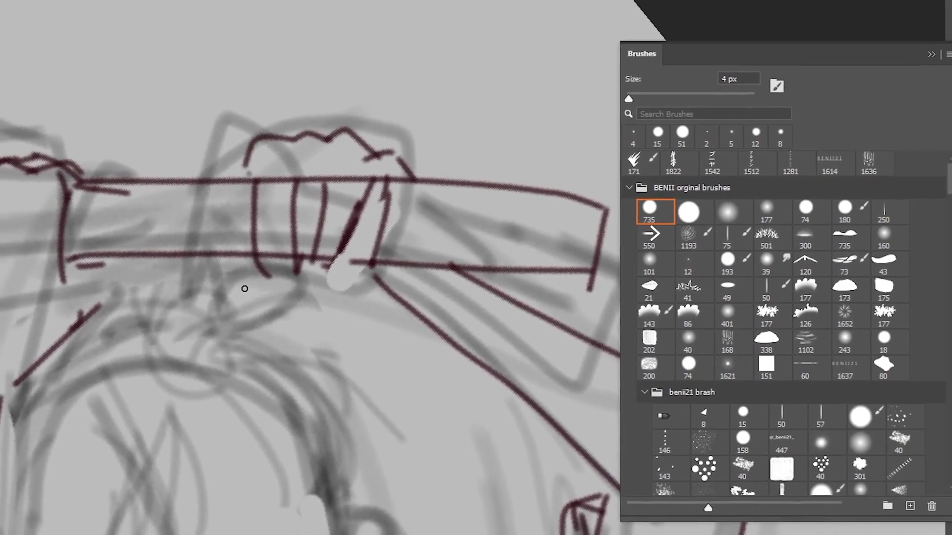
{"action": "mouse_move", "coordinate": [231, 286]}
{"action": "left_mouse_down"}
{"action": "mouse_move", "coordinate": [202, 236]}
{"action": "mouse_move", "coordinate": [240, 269]}
{"action": "left_mouse_up"}
{"action": "mouse_move", "coordinate": [264, 240]}
{"action": "left_mouse_down"}
{"action": "mouse_move", "coordinate": [283, 277]}
{"action": "mouse_move", "coordinate": [273, 301]}
{"action": "mouse_move", "coordinate": [290, 287]}
{"action": "left_mouse_up"}
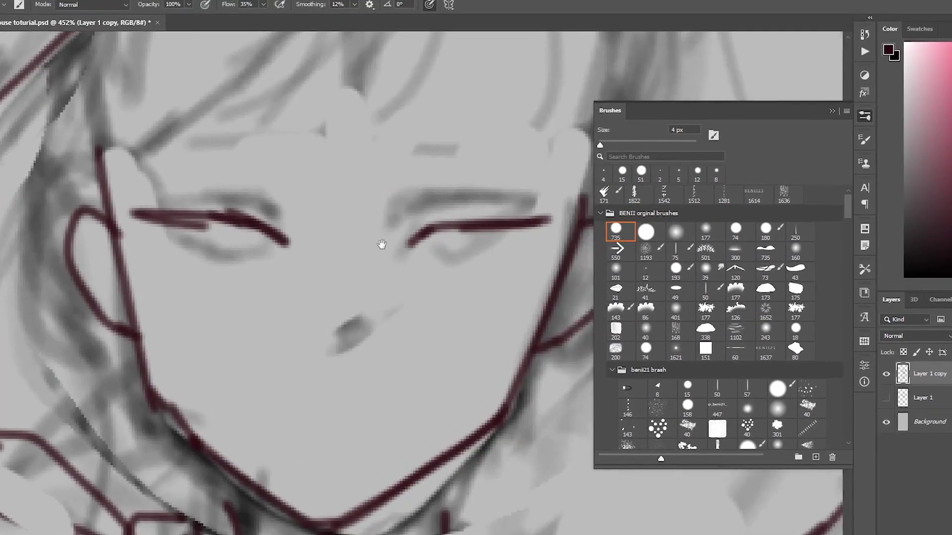
Draw the outer corners and broken lower lid lines of both eyes with the 4 px dark red brush
{"action": "mouse_move", "coordinate": [540, 224]}
{"action": "left_mouse_down"}
{"action": "mouse_move", "coordinate": [493, 280]}
{"action": "mouse_move", "coordinate": [502, 276]}
{"action": "mouse_move", "coordinate": [446, 276]}
{"action": "left_mouse_up"}
{"action": "left_click_drag", "start_coordinate": [441, 275], "coordinate": [422, 266]}
{"action": "left_click", "coordinate": [407, 267]}
{"action": "left_click_drag", "start_coordinate": [142, 227], "coordinate": [175, 255]}
{"action": "left_click_drag", "start_coordinate": [188, 264], "coordinate": [204, 272]}
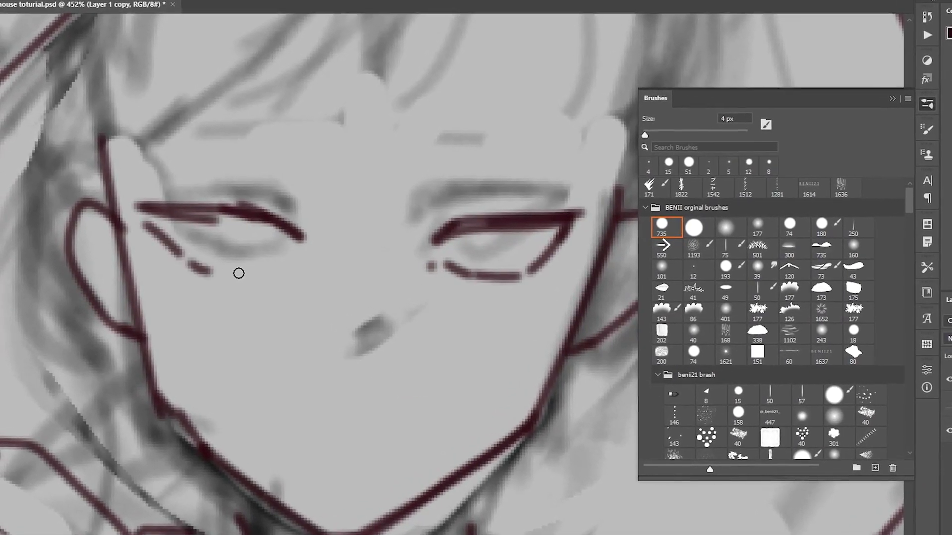
Finish the second eye's lower lid with small dots toward the inner corner and add the inner details of both eyes
{"action": "left_click", "coordinate": [233, 273]}
{"action": "left_click_drag", "start_coordinate": [287, 263], "coordinate": [295, 286]}
{"action": "key", "text": "ctrl+z"}
{"action": "left_click", "coordinate": [280, 270]}
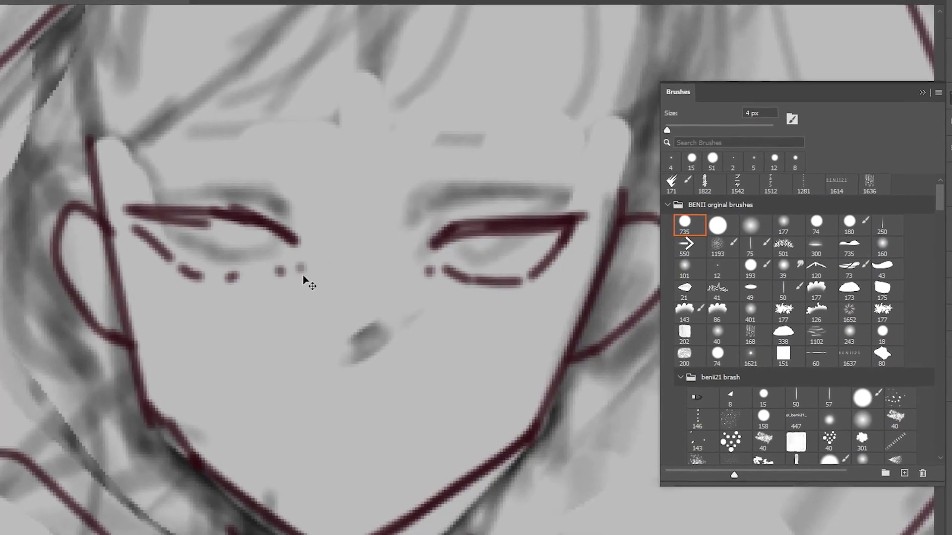
{"action": "key", "text": "ctrl+z"}
{"action": "left_click", "coordinate": [308, 259]}
{"action": "left_click", "coordinate": [309, 261]}
{"action": "mouse_move", "coordinate": [501, 229]}
{"action": "left_mouse_down"}
{"action": "mouse_move", "coordinate": [502, 247]}
{"action": "mouse_move", "coordinate": [516, 255]}
{"action": "mouse_move", "coordinate": [501, 256]}
{"action": "left_mouse_up"}
{"action": "left_click_drag", "start_coordinate": [516, 261], "coordinate": [516, 269]}
{"action": "left_click_drag", "start_coordinate": [240, 210], "coordinate": [295, 230]}
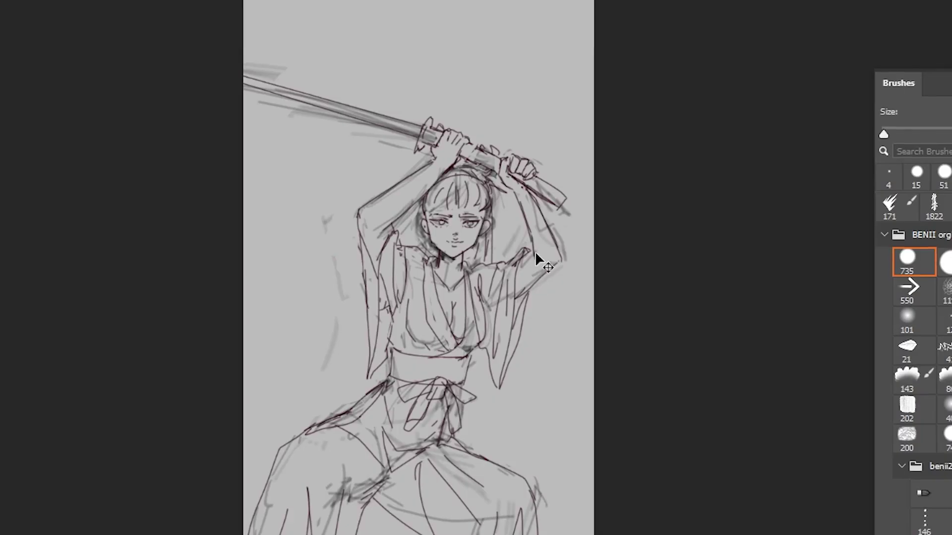
Enlarge, slightly rotate and reposition the refined figure sketch on the canvas
{"action": "key", "text": "ctrl+t"}
{"action": "left_click_drag", "start_coordinate": [613, 292], "coordinate": [685, 347]}
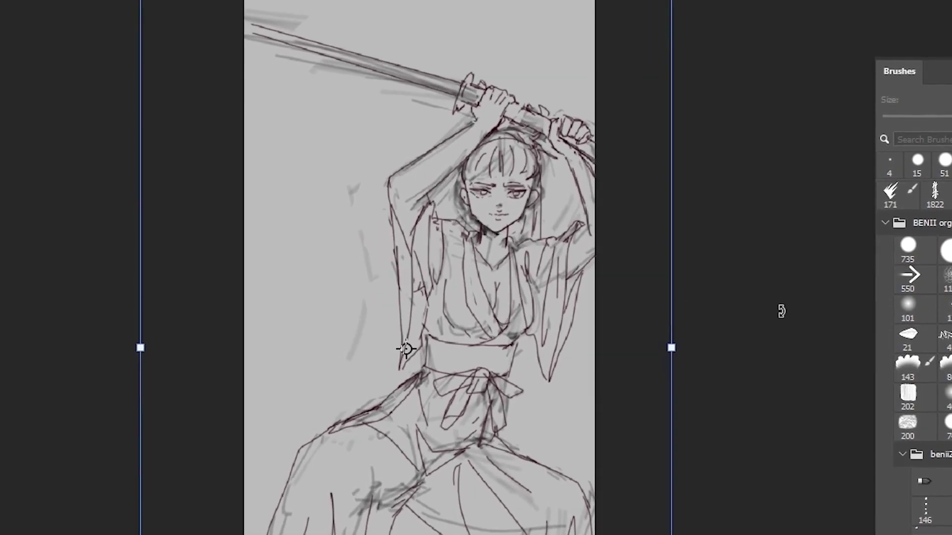
{"action": "left_click_drag", "start_coordinate": [781, 321], "coordinate": [780, 330]}
{"action": "left_click_drag", "start_coordinate": [647, 323], "coordinate": [611, 312]}
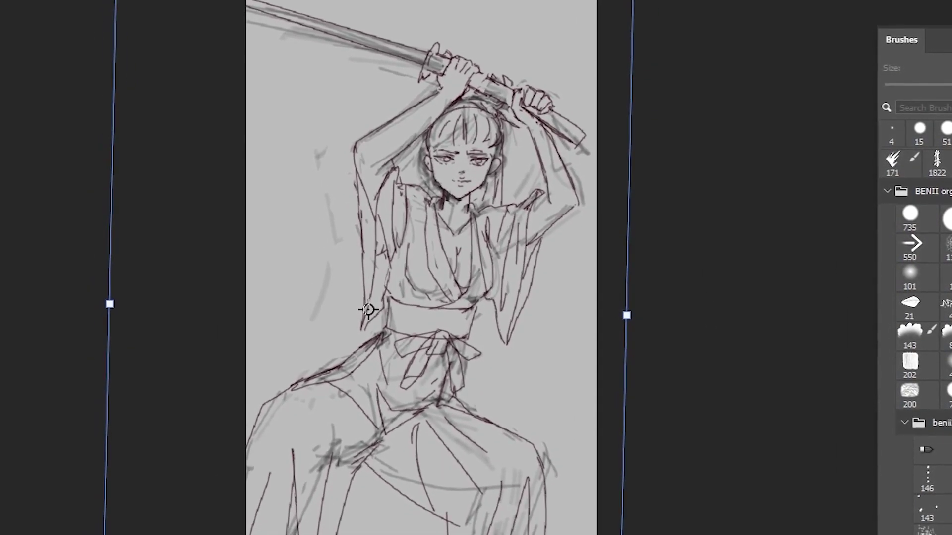
{"action": "key", "text": "Return"}
Ink the raised arm's contours on Layer 2 with the 4 px brush at 51% smoothing, redrawing the inner arm line
{"action": "left_click_drag", "start_coordinate": [458, 75], "coordinate": [508, 64]}
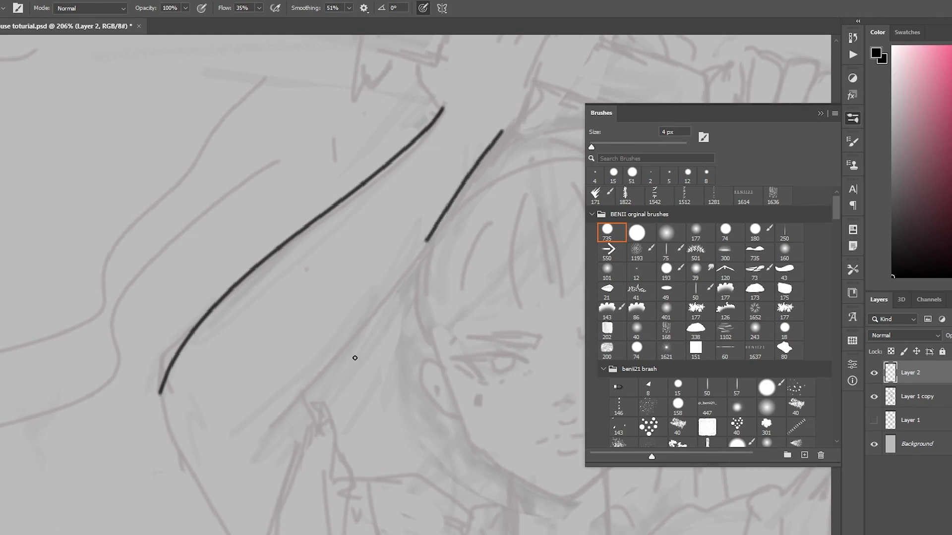
{"action": "key", "text": "ctrl+z"}
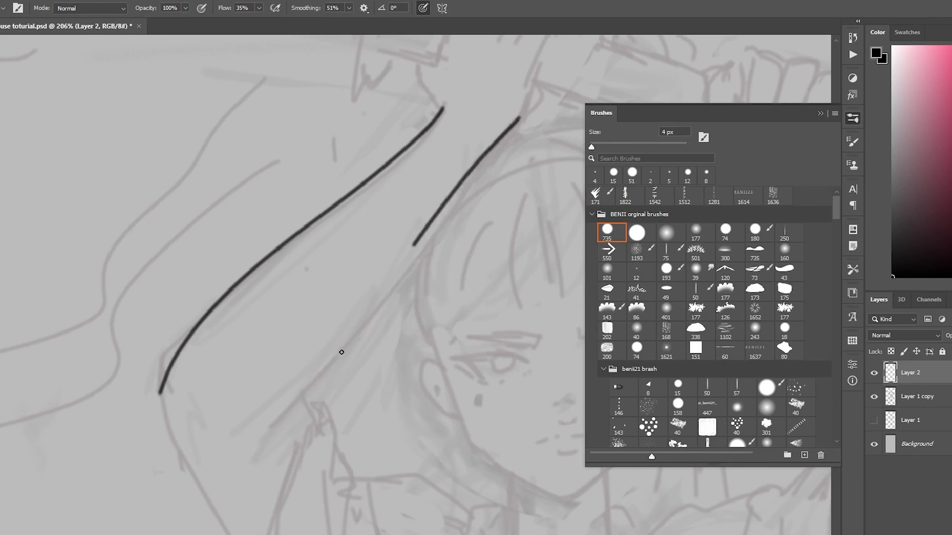
{"action": "mouse_move", "coordinate": [341, 351]}
{"action": "left_mouse_down"}
{"action": "mouse_move", "coordinate": [250, 445]}
{"action": "mouse_move", "coordinate": [189, 469]}
{"action": "left_mouse_up"}
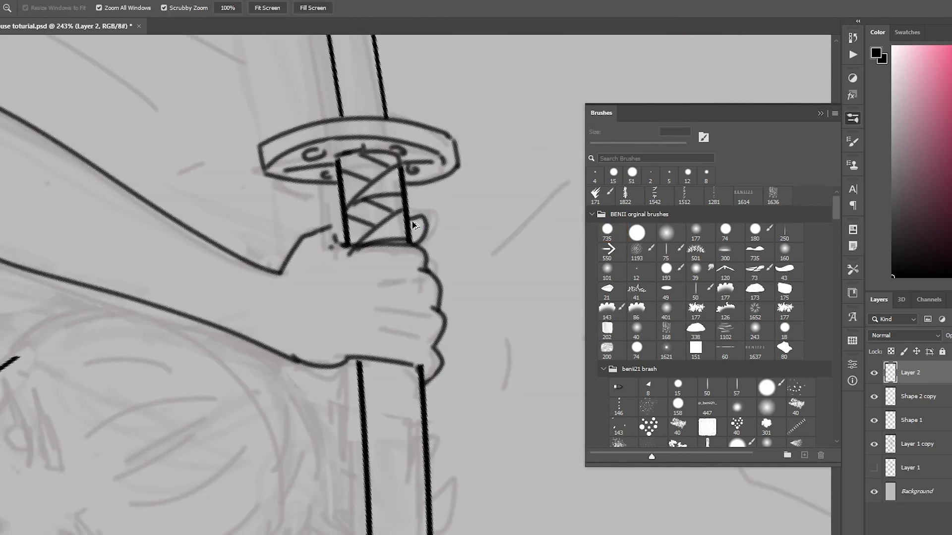
Duplicate the crisscross wrap pattern down the sword handle past both hands
{"action": "mouse_move", "coordinate": [414, 228]}
{"action": "left_mouse_down"}
{"action": "mouse_move", "coordinate": [428, 495]}
{"action": "mouse_move", "coordinate": [420, 460]}
{"action": "left_mouse_up"}
{"action": "left_click_drag", "start_coordinate": [432, 444], "coordinate": [408, 467]}
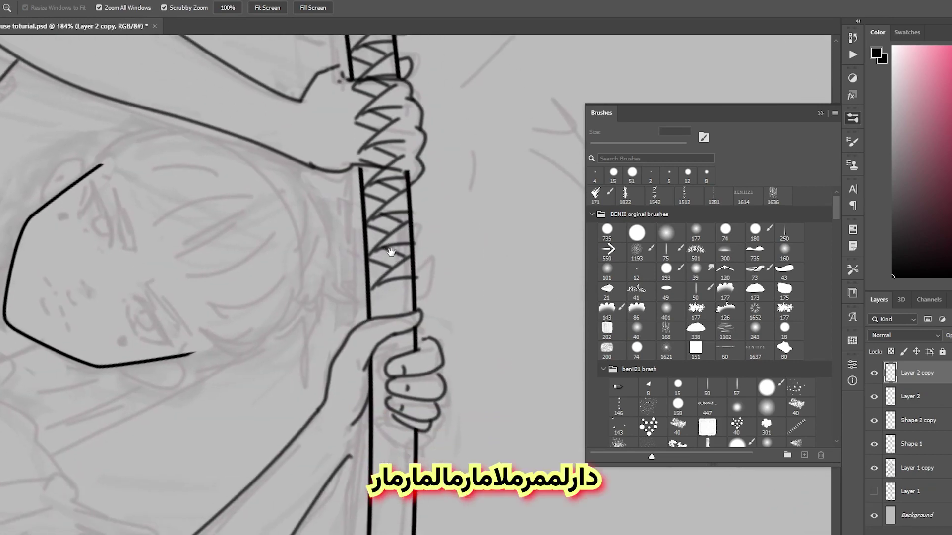
{"action": "scroll", "coordinate": [404, 228], "scroll_direction": "down", "scroll_amount": 1}
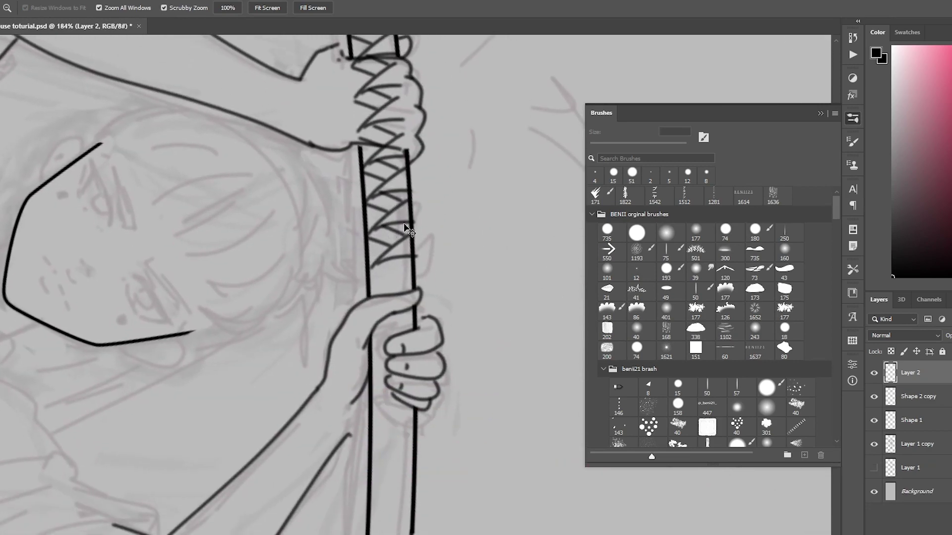
{"action": "left_click_drag", "start_coordinate": [403, 227], "coordinate": [428, 513]}
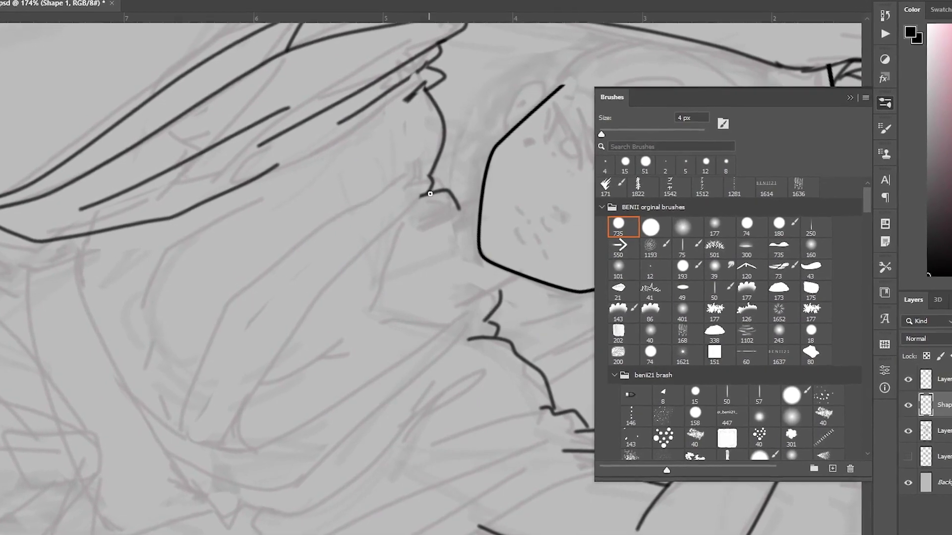
Ink the robe's outlines and the waist bow over the faded sketch with the 4 px brush
{"action": "mouse_move", "coordinate": [189, 298]}
{"action": "left_mouse_down"}
{"action": "mouse_move", "coordinate": [173, 350]}
{"action": "mouse_move", "coordinate": [177, 458]}
{"action": "left_mouse_up"}
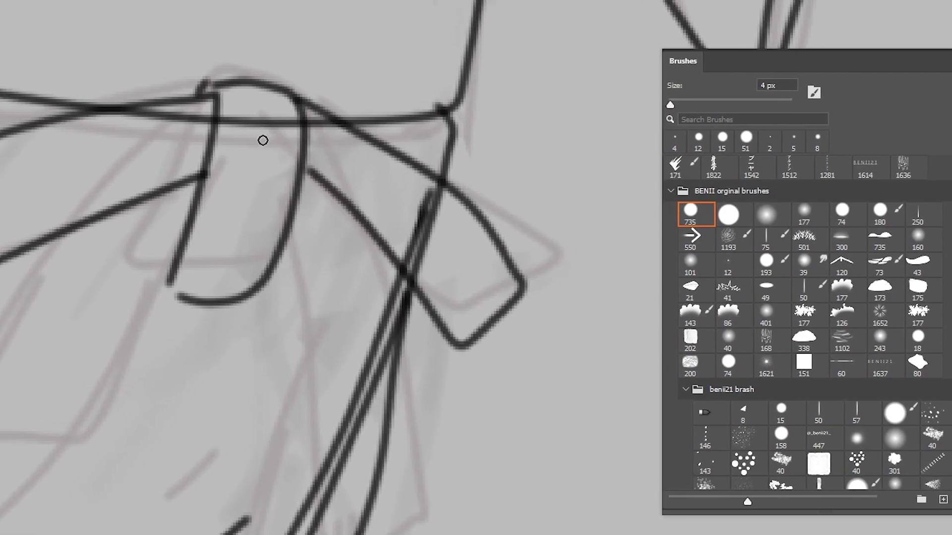
{"action": "mouse_move", "coordinate": [326, 104]}
{"action": "left_mouse_down"}
{"action": "mouse_move", "coordinate": [617, 302]}
{"action": "mouse_move", "coordinate": [492, 353]}
{"action": "mouse_move", "coordinate": [400, 257]}
{"action": "left_mouse_up"}
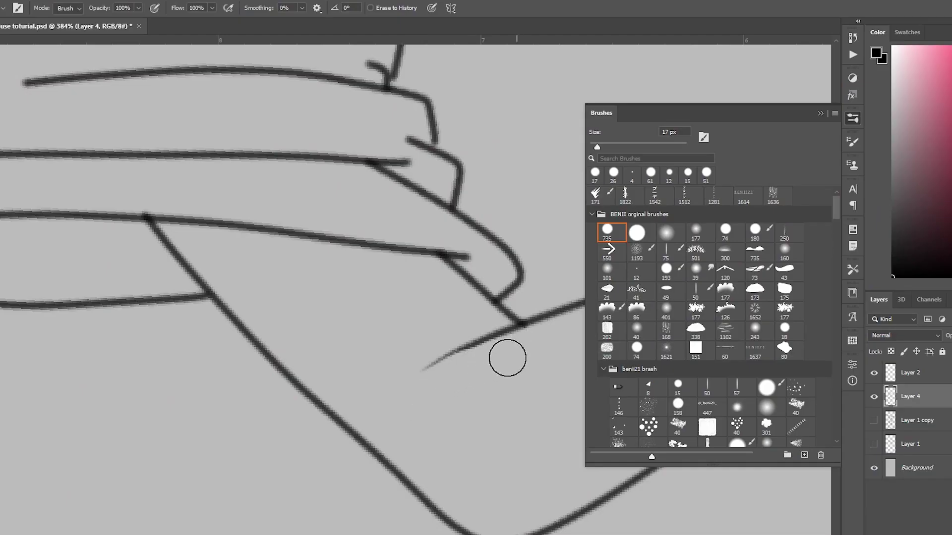
Reduce the eraser to 7 px and thin the protruding ends of the robe's lines on Layer 4
{"action": "left_click_drag", "start_coordinate": [453, 353], "coordinate": [441, 353]}
{"action": "left_click_drag", "start_coordinate": [442, 275], "coordinate": [473, 263]}
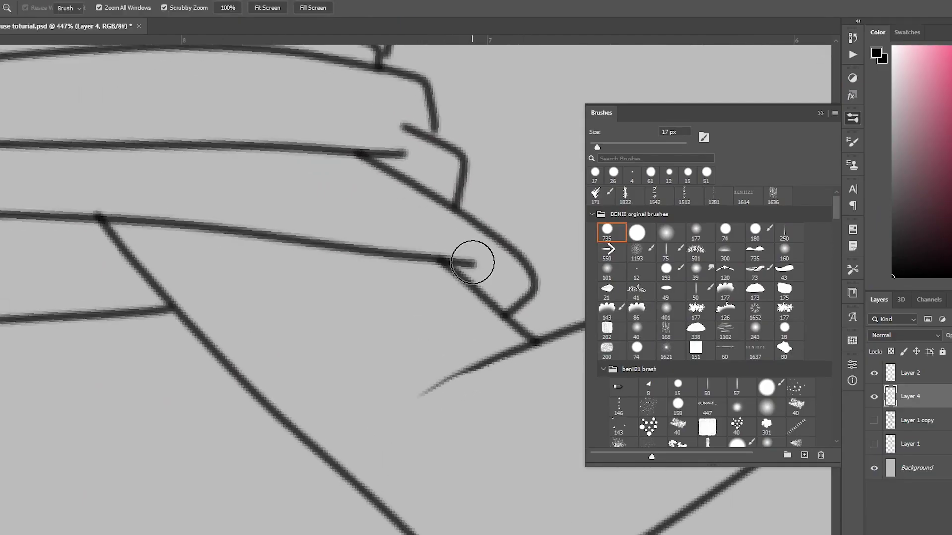
{"action": "key", "text": "bracketleft"}
{"action": "key", "text": "bracketleft"}
{"action": "key", "text": "bracketleft"}
{"action": "key", "text": "bracketleft"}
{"action": "key", "text": "bracketleft"}
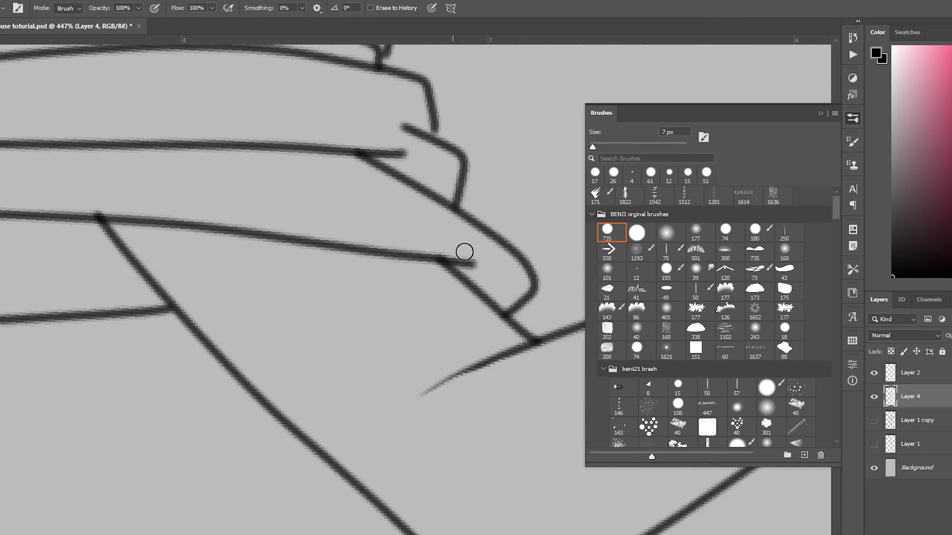
{"action": "left_click_drag", "start_coordinate": [377, 182], "coordinate": [485, 270]}
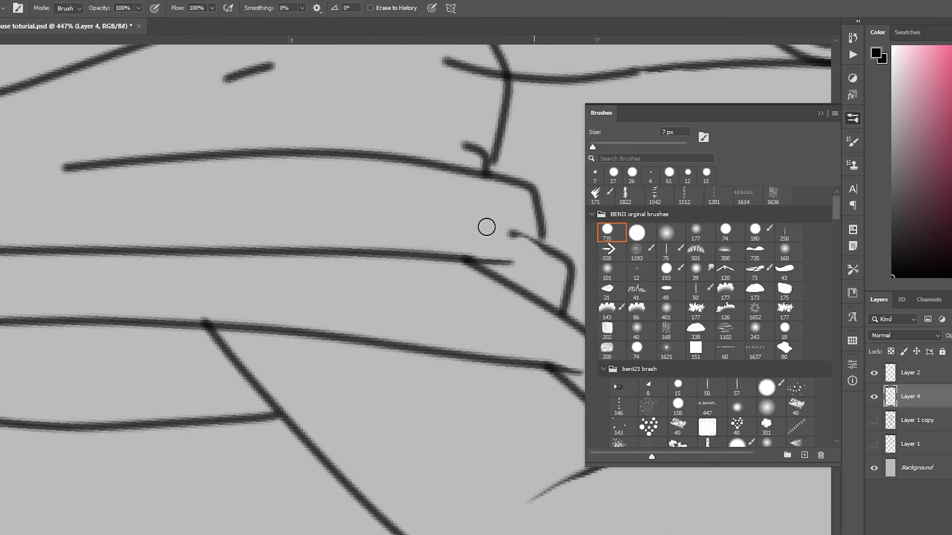
{"action": "scroll", "coordinate": [486, 227], "scroll_direction": "down", "scroll_amount": 6}
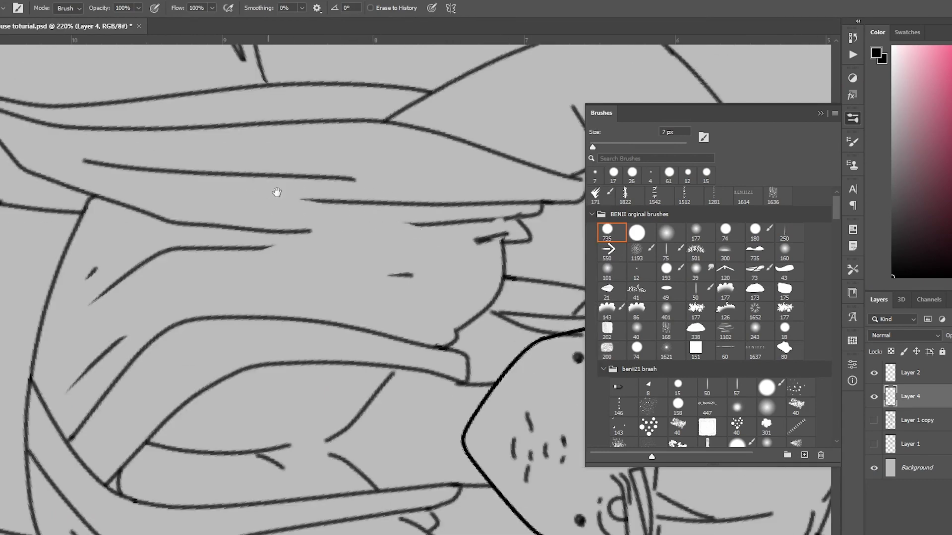
{"action": "left_click_drag", "start_coordinate": [276, 192], "coordinate": [297, 201]}
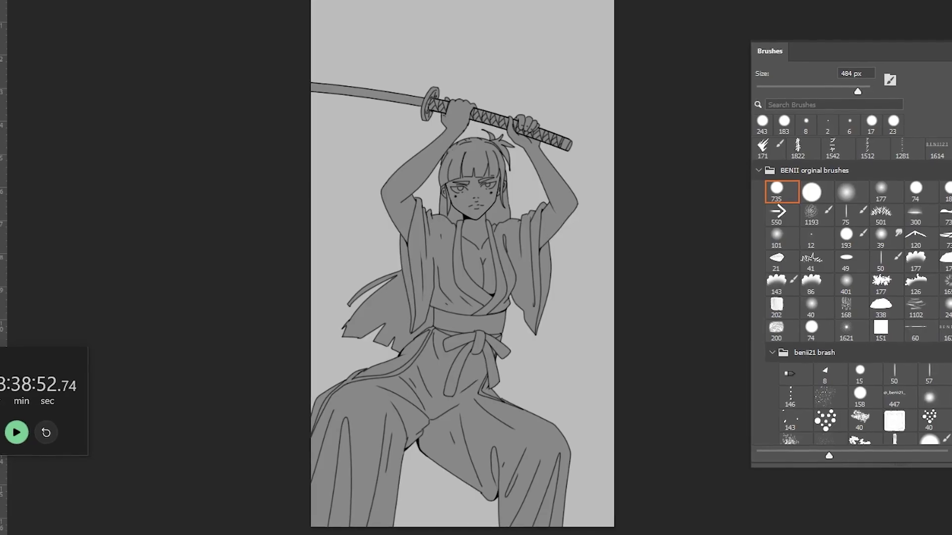
Cover the backdrop on Layer 6 with slate blue, brush in a pale blue sky at 484 px and add green and brown ground
{"action": "mouse_move", "coordinate": [595, 247]}
{"action": "left_mouse_down"}
{"action": "mouse_move", "coordinate": [382, 298]}
{"action": "mouse_move", "coordinate": [605, 128]}
{"action": "mouse_move", "coordinate": [667, 66]}
{"action": "mouse_move", "coordinate": [311, 385]}
{"action": "mouse_move", "coordinate": [490, 498]}
{"action": "mouse_move", "coordinate": [482, 373]}
{"action": "left_mouse_up"}
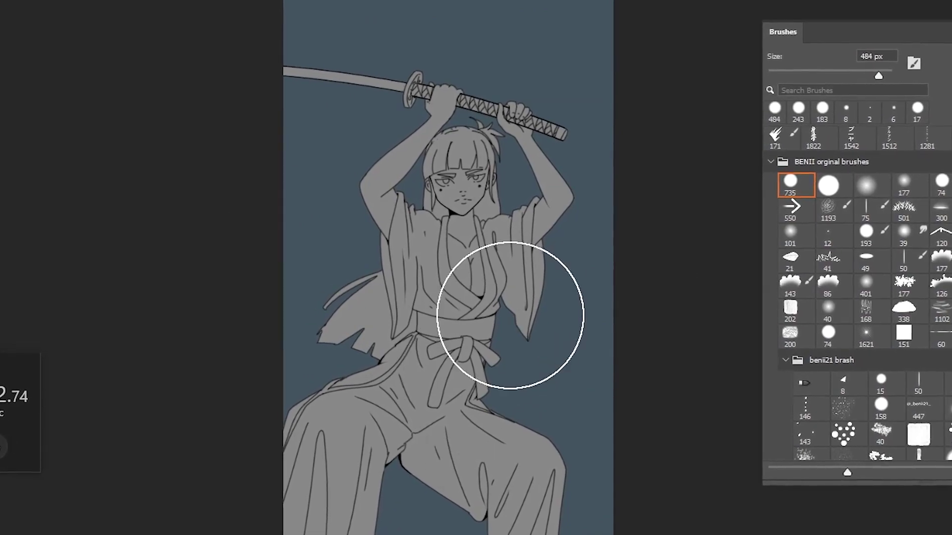
{"action": "mouse_move", "coordinate": [510, 316]}
{"action": "left_mouse_down"}
{"action": "mouse_move", "coordinate": [489, 329]}
{"action": "mouse_move", "coordinate": [492, 310]}
{"action": "left_mouse_up"}
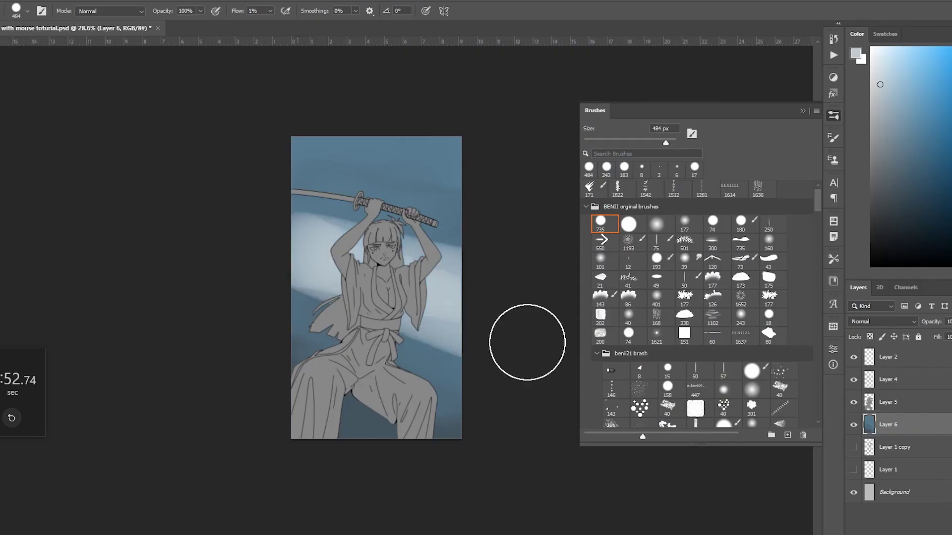
{"action": "mouse_move", "coordinate": [527, 342]}
{"action": "left_mouse_down"}
{"action": "mouse_move", "coordinate": [282, 270]}
{"action": "mouse_move", "coordinate": [539, 276]}
{"action": "mouse_move", "coordinate": [313, 206]}
{"action": "mouse_move", "coordinate": [454, 178]}
{"action": "mouse_move", "coordinate": [423, 224]}
{"action": "left_mouse_up"}
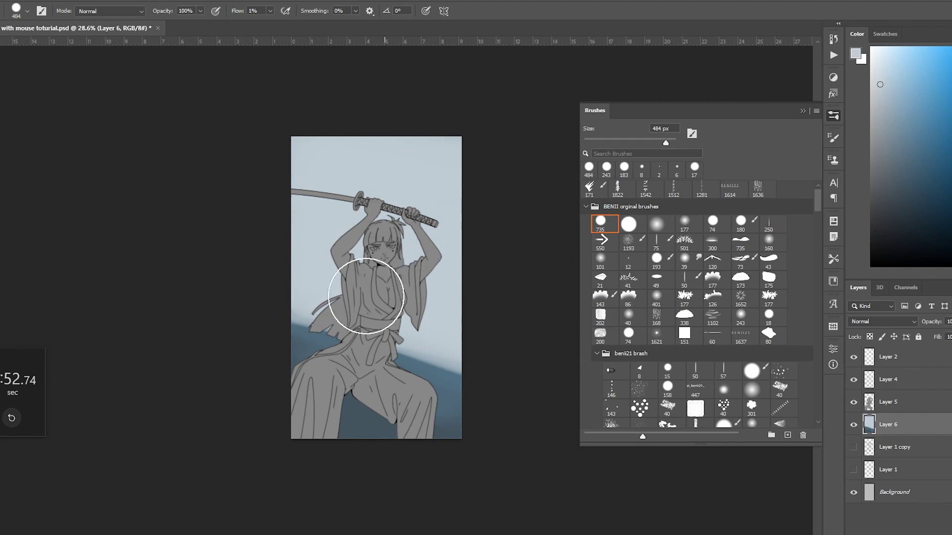
{"action": "left_click_drag", "start_coordinate": [374, 320], "coordinate": [351, 293]}
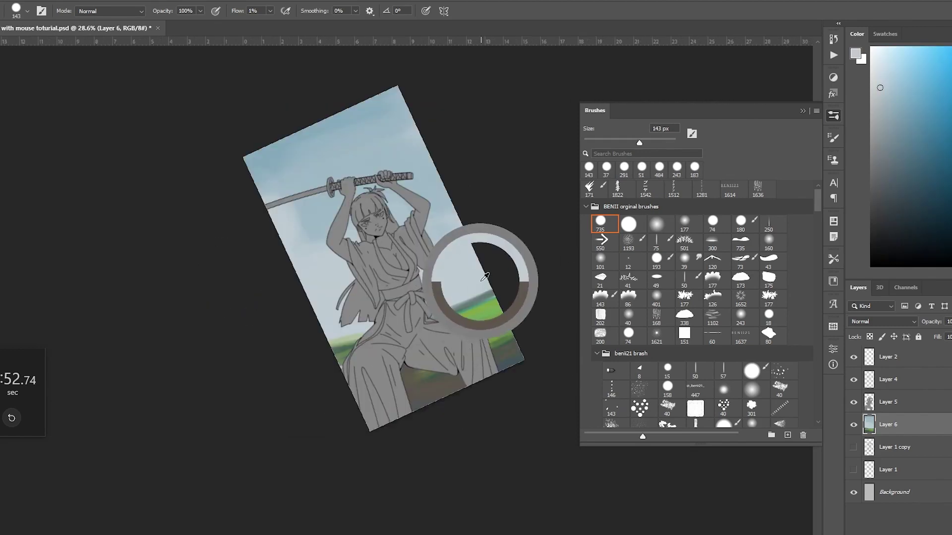
Refine the sky and grassy ground on Layer 6 and paint dark green pine trees on both sides of the figure
{"action": "left_click_drag", "start_coordinate": [461, 308], "coordinate": [434, 308]}
{"action": "key", "text": "ctrl+space"}
{"action": "left_click_drag", "start_coordinate": [430, 307], "coordinate": [387, 307]}
{"action": "key", "text": "r"}
{"action": "mouse_move", "coordinate": [475, 269]}
{"action": "left_mouse_down"}
{"action": "mouse_move", "coordinate": [484, 302]}
{"action": "mouse_move", "coordinate": [276, 388]}
{"action": "left_mouse_up"}
{"action": "key", "text": "r"}
{"action": "left_click_drag", "start_coordinate": [352, 269], "coordinate": [377, 310]}
{"action": "left_click_drag", "start_coordinate": [457, 276], "coordinate": [446, 284]}
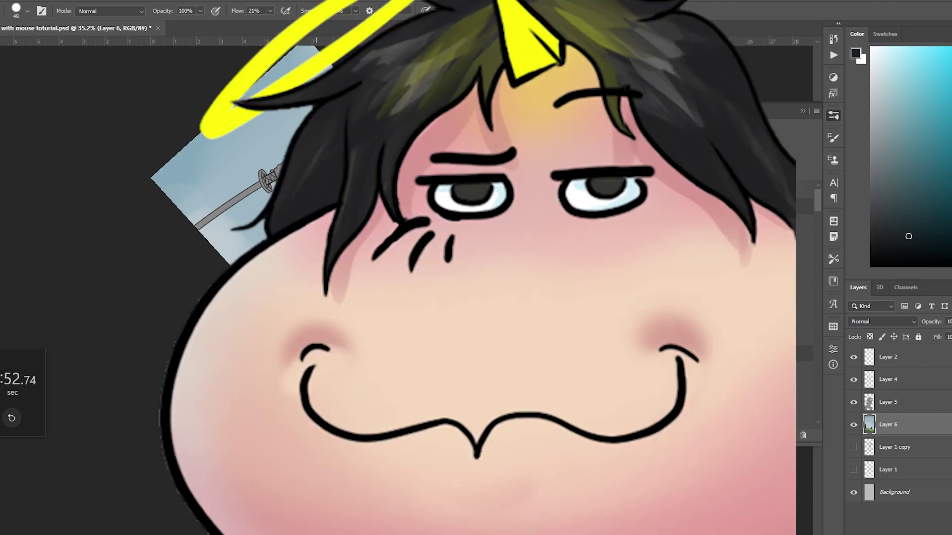
{"action": "left_click", "coordinate": [352, 349]}
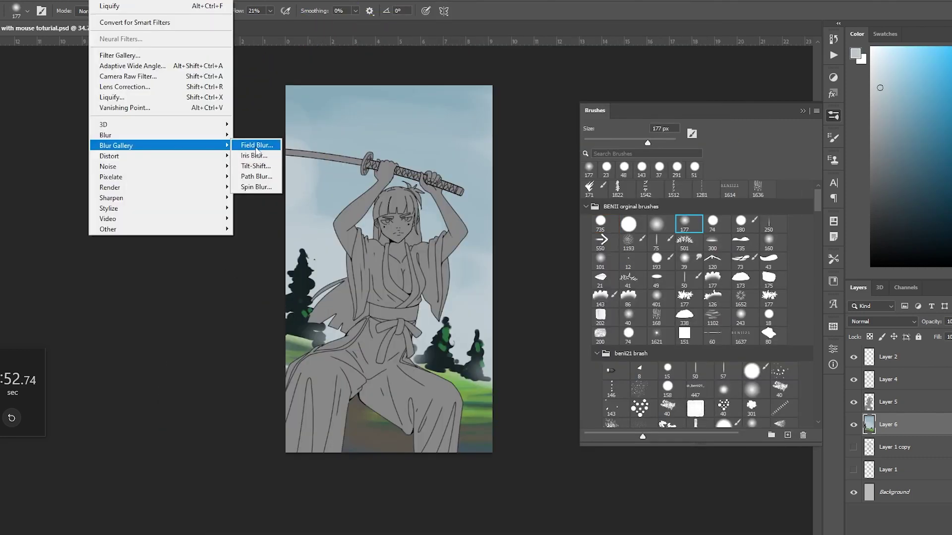
Apply a Field Blur to the painted landscape on Layer 6
{"action": "left_click", "coordinate": [258, 144]}
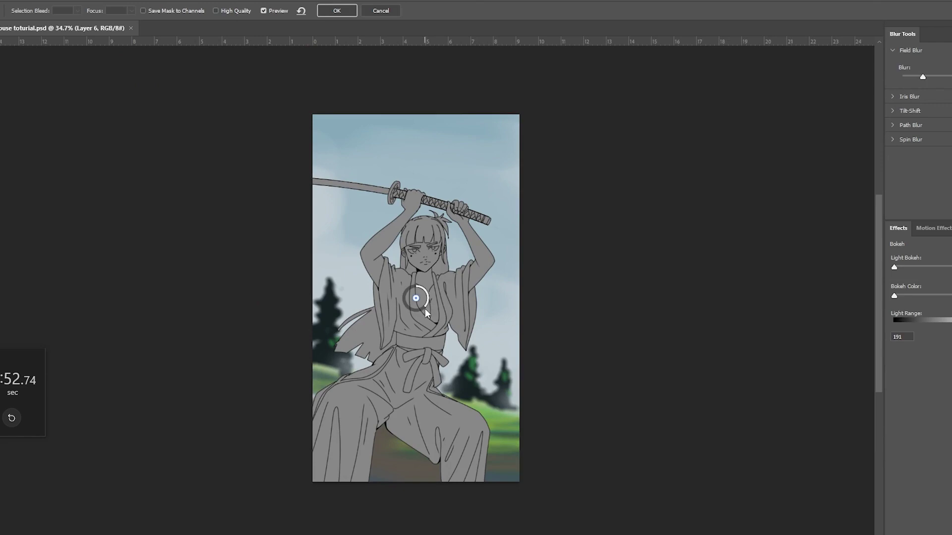
{"action": "left_click_drag", "start_coordinate": [425, 308], "coordinate": [407, 312]}
{"action": "left_click_drag", "start_coordinate": [449, 243], "coordinate": [453, 242]}
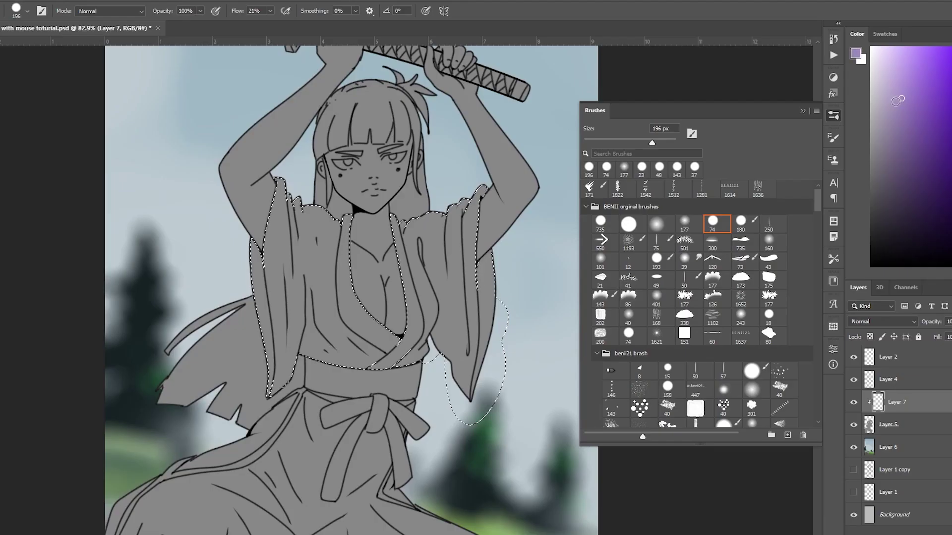
Lay flat colours on clipped Layer 7: lilac robe, crimson trousers, sash, sword handle and guard, beige skin and dark purple hair
{"action": "mouse_move", "coordinate": [411, 260]}
{"action": "left_mouse_down"}
{"action": "mouse_move", "coordinate": [311, 227]}
{"action": "mouse_move", "coordinate": [256, 317]}
{"action": "mouse_move", "coordinate": [477, 305]}
{"action": "mouse_move", "coordinate": [360, 378]}
{"action": "left_mouse_up"}
{"action": "left_click_drag", "start_coordinate": [371, 365], "coordinate": [353, 325]}
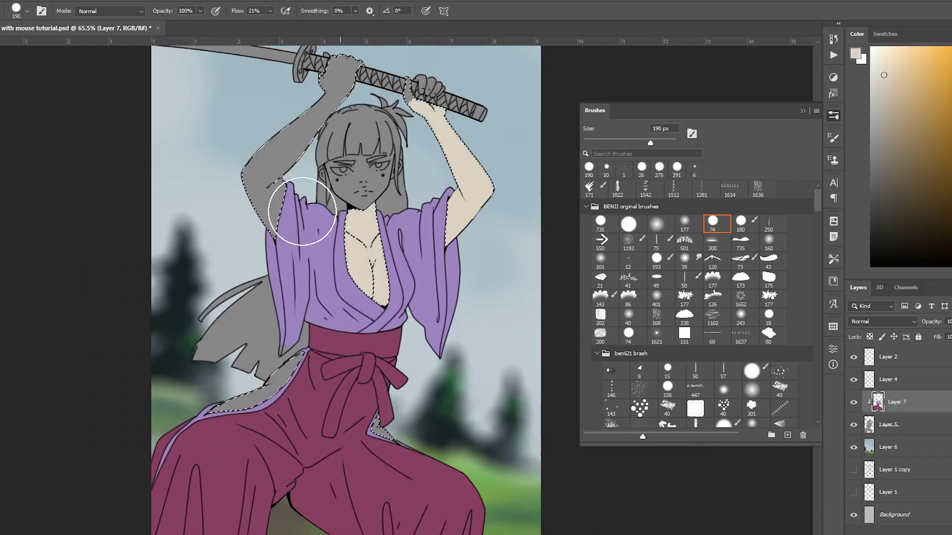
{"action": "left_click_drag", "start_coordinate": [302, 212], "coordinate": [316, 88]}
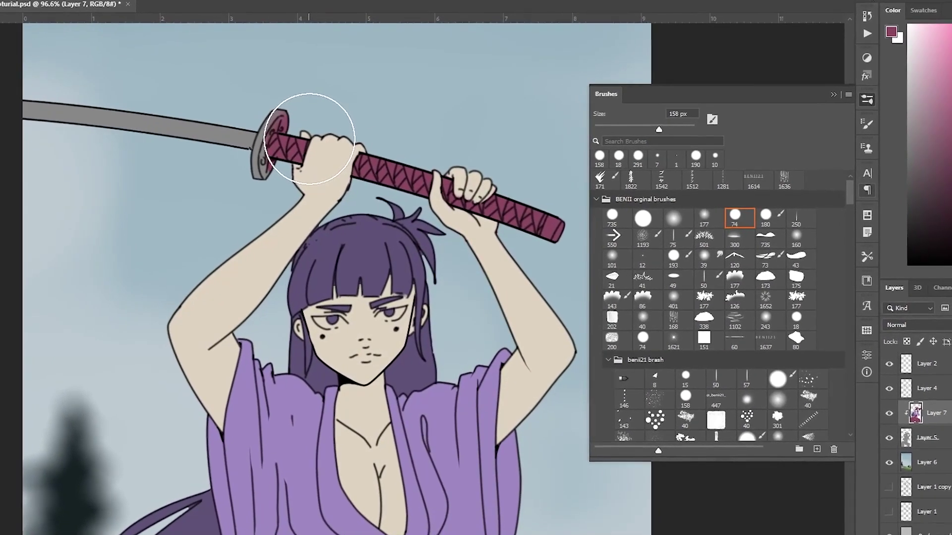
{"action": "key", "text": "z"}
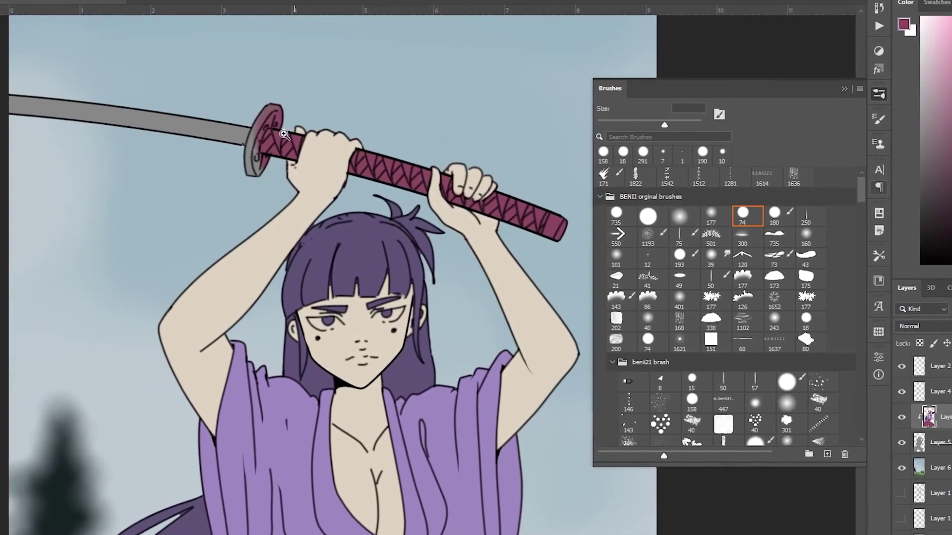
{"action": "left_click", "coordinate": [284, 134]}
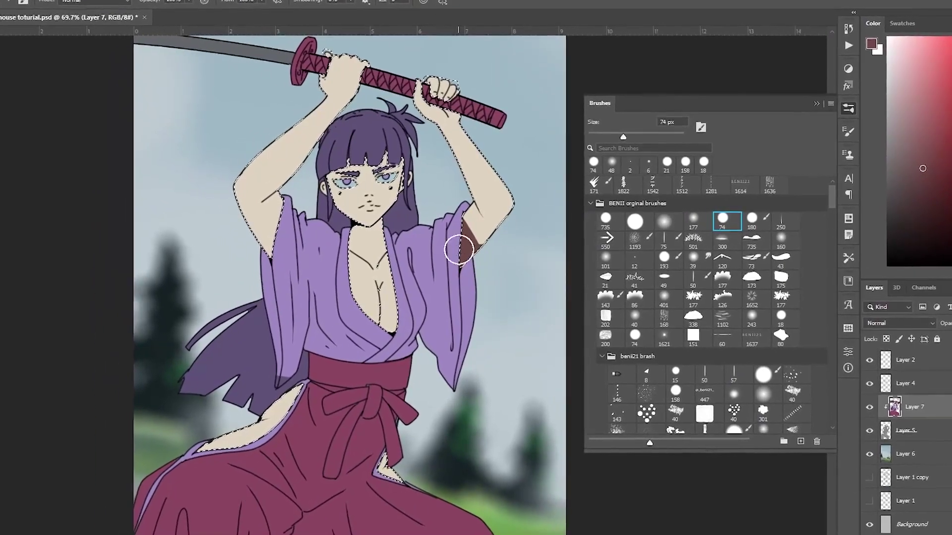
Undo the first arm shadow stroke, reduce the hard brush to 48 px and paint reddish-brown shadows on the selected skin
{"action": "key", "text": "ctrl+z"}
{"action": "right_click", "coordinate": [481, 237]}
{"action": "left_click_drag", "start_coordinate": [565, 266], "coordinate": [555, 266]}
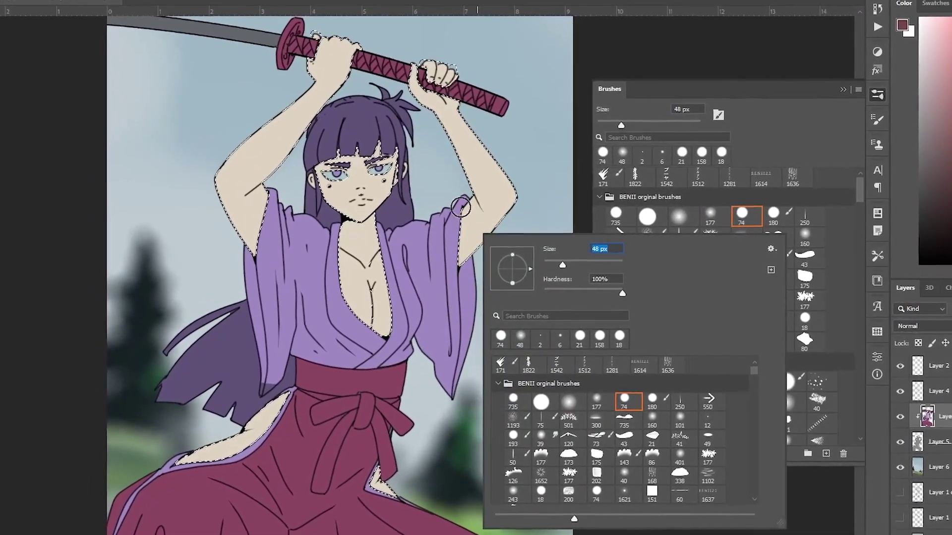
{"action": "left_click", "coordinate": [461, 207]}
{"action": "left_click_drag", "start_coordinate": [460, 221], "coordinate": [489, 267]}
{"action": "mouse_move", "coordinate": [464, 226]}
{"action": "left_mouse_down"}
{"action": "mouse_move", "coordinate": [468, 250]}
{"action": "mouse_move", "coordinate": [525, 189]}
{"action": "left_mouse_up"}
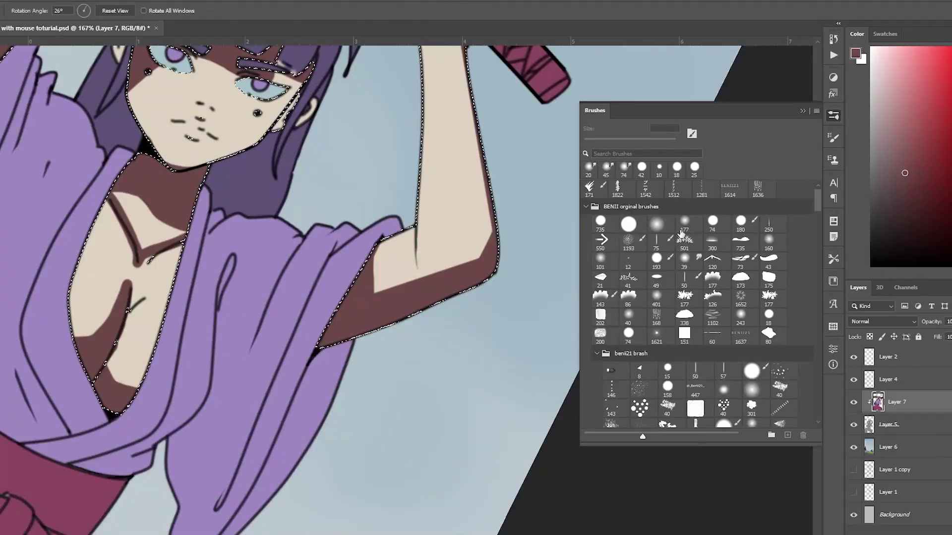
Soften the skin shadows on the raised arm with the 177 px soft brush, undoing stray strokes and reducing it to 114 px
{"action": "left_click", "coordinate": [683, 229]}
{"action": "mouse_move", "coordinate": [463, 332]}
{"action": "left_mouse_down"}
{"action": "mouse_move", "coordinate": [425, 374]}
{"action": "mouse_move", "coordinate": [399, 370]}
{"action": "mouse_move", "coordinate": [415, 360]}
{"action": "left_mouse_up"}
{"action": "key", "text": "ctrl+z"}
{"action": "key", "text": "ctrl+z"}
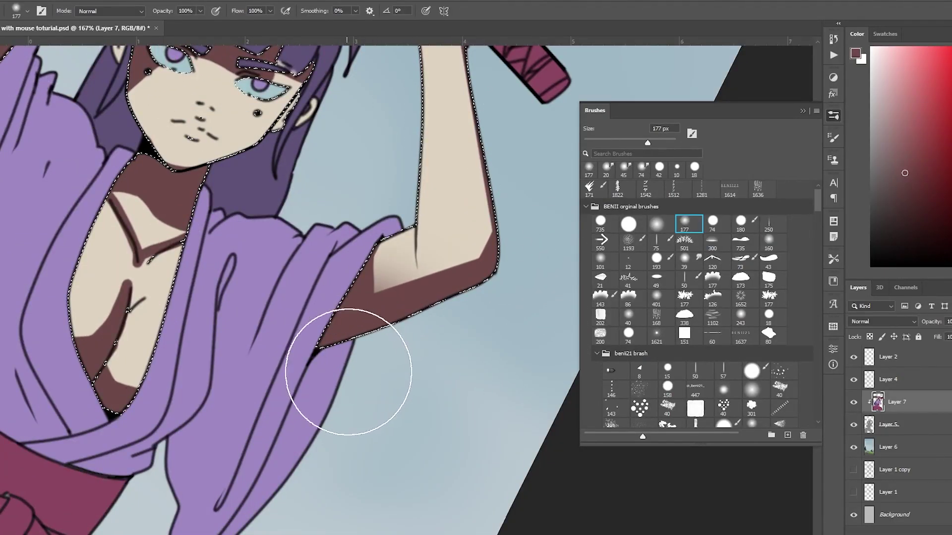
{"action": "key", "text": "space"}
{"action": "left_click_drag", "start_coordinate": [482, 325], "coordinate": [398, 437]}
{"action": "key", "text": "r"}
{"action": "left_click_drag", "start_coordinate": [496, 416], "coordinate": [377, 438]}
{"action": "left_click_drag", "start_coordinate": [591, 325], "coordinate": [577, 326]}
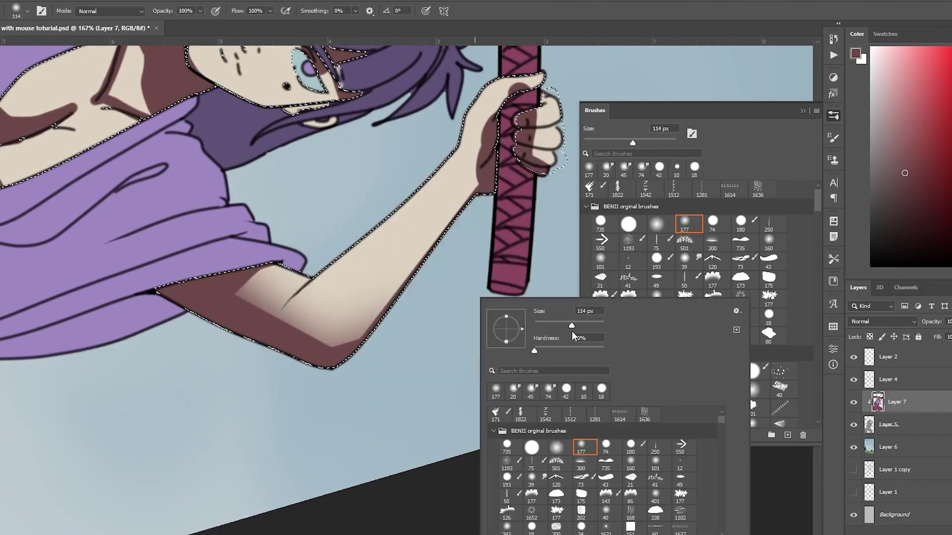
{"action": "left_click", "coordinate": [406, 360]}
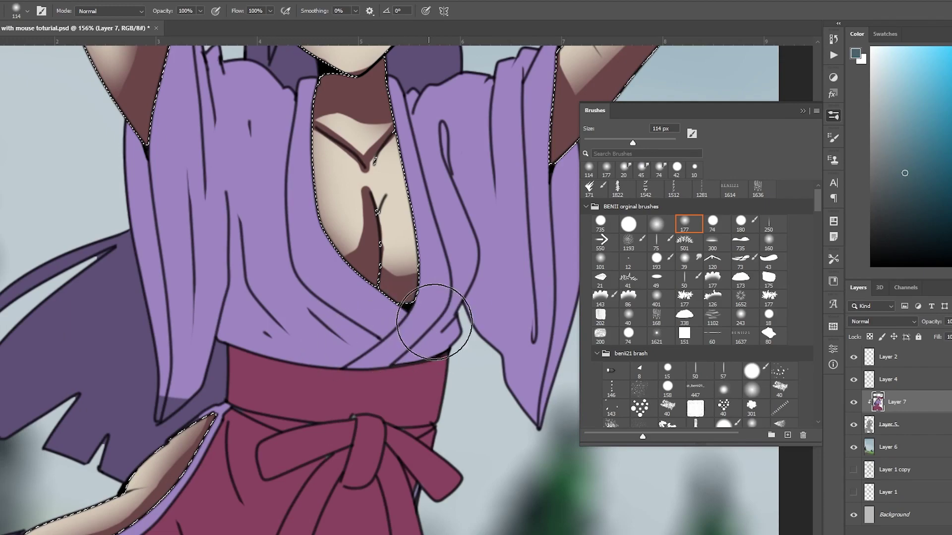
Sample the robe's lilac and tint the chest's skin shadows with the 114 px soft brush
{"action": "left_click", "coordinate": [441, 297], "text": "alt"}
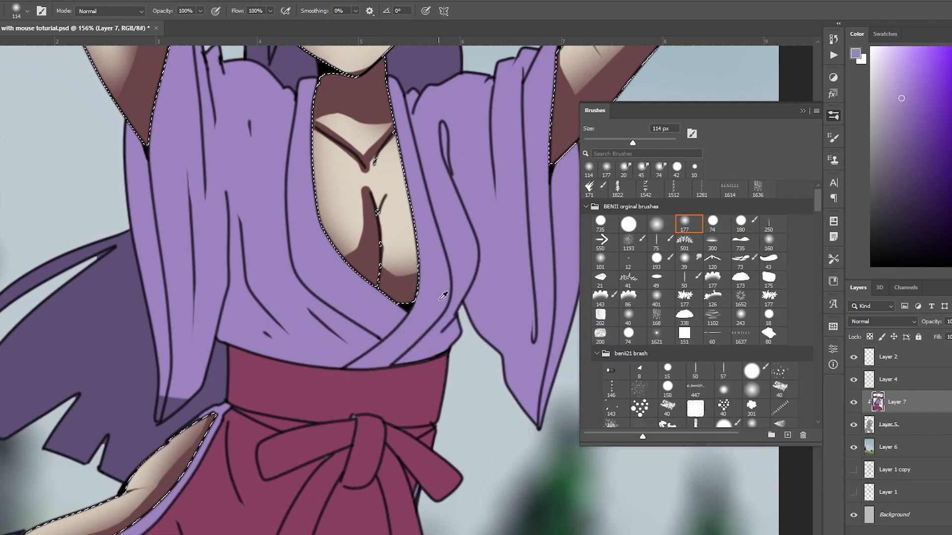
{"action": "key", "text": "z"}
{"action": "mouse_move", "coordinate": [309, 310]}
{"action": "left_mouse_down"}
{"action": "mouse_move", "coordinate": [240, 310]}
{"action": "mouse_move", "coordinate": [302, 310]}
{"action": "left_mouse_up"}
{"action": "key", "text": "r"}
{"action": "left_click_drag", "start_coordinate": [452, 325], "coordinate": [459, 292]}
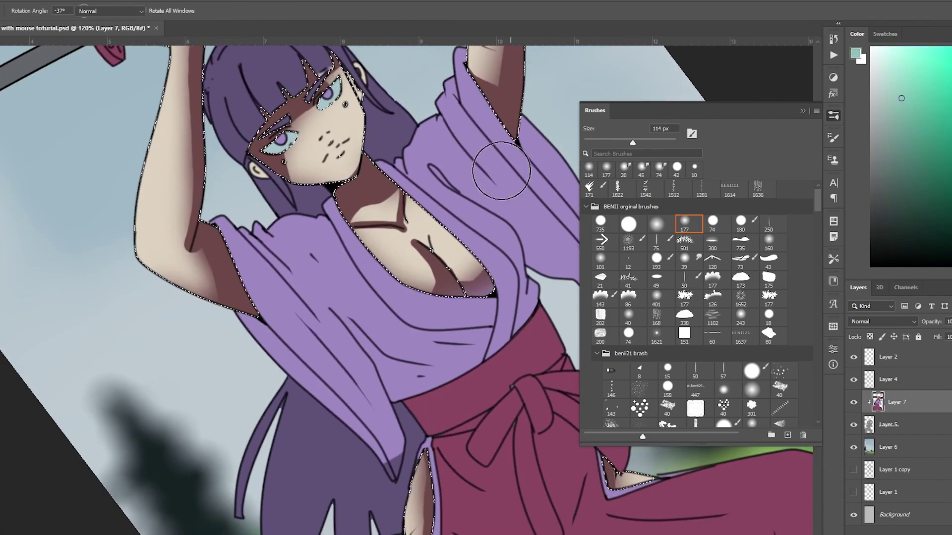
Undo the last mouth stroke and paint the lips dark red on Layer 7 with the 4 px brush
{"action": "key", "text": "space"}
{"action": "mouse_move", "coordinate": [543, 97]}
{"action": "left_mouse_down"}
{"action": "mouse_move", "coordinate": [427, 253]}
{"action": "mouse_move", "coordinate": [424, 329]}
{"action": "left_mouse_up"}
{"action": "key", "text": "r"}
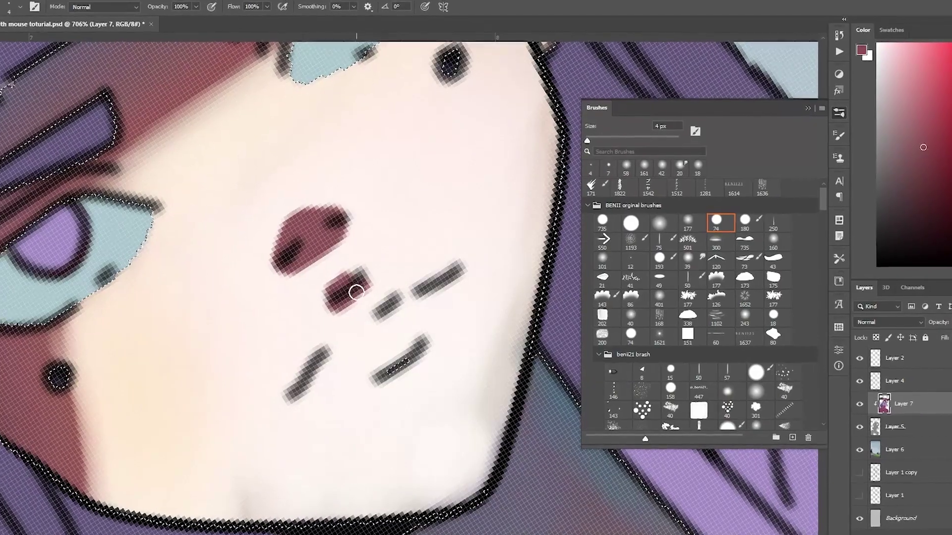
{"action": "key", "text": "ctrl+z"}
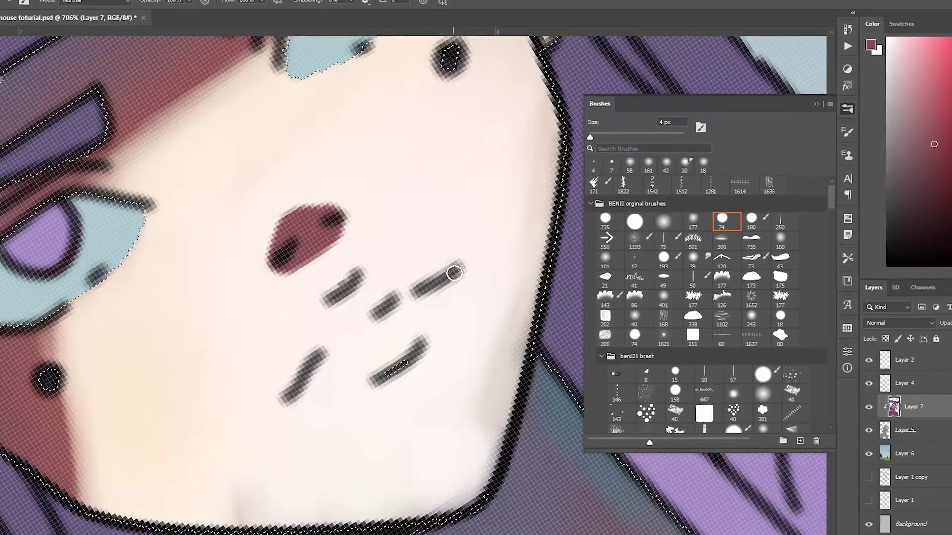
{"action": "mouse_move", "coordinate": [452, 273]}
{"action": "left_mouse_down"}
{"action": "mouse_move", "coordinate": [372, 278]}
{"action": "mouse_move", "coordinate": [319, 320]}
{"action": "mouse_move", "coordinate": [272, 395]}
{"action": "mouse_move", "coordinate": [385, 300]}
{"action": "mouse_move", "coordinate": [272, 366]}
{"action": "mouse_move", "coordinate": [418, 272]}
{"action": "mouse_move", "coordinate": [410, 318]}
{"action": "left_mouse_up"}
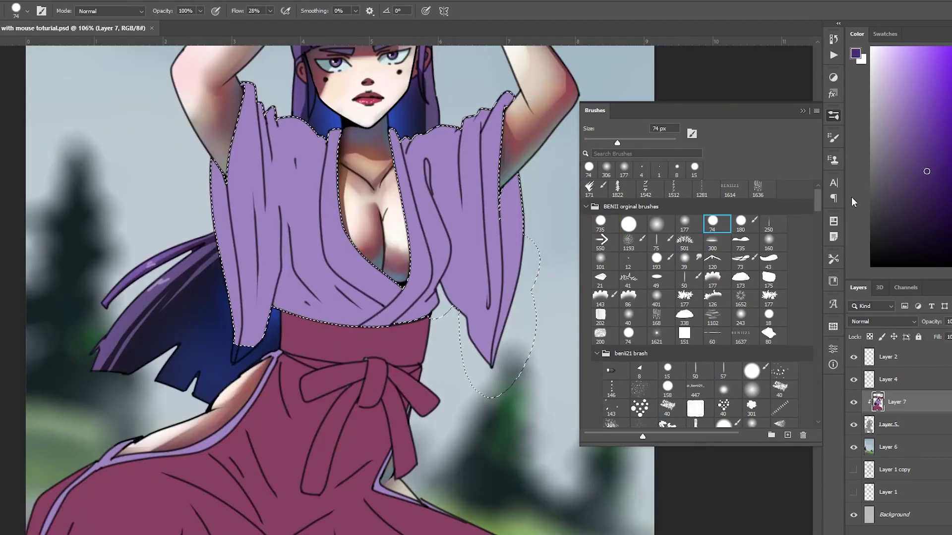
Reduce the brush to 28 px, paint dark purple fold shadows on the robe and blend their edges with a 20 px brush
{"action": "left_click_drag", "start_coordinate": [409, 322], "coordinate": [424, 306]}
{"action": "right_click", "coordinate": [424, 306], "text": "alt"}
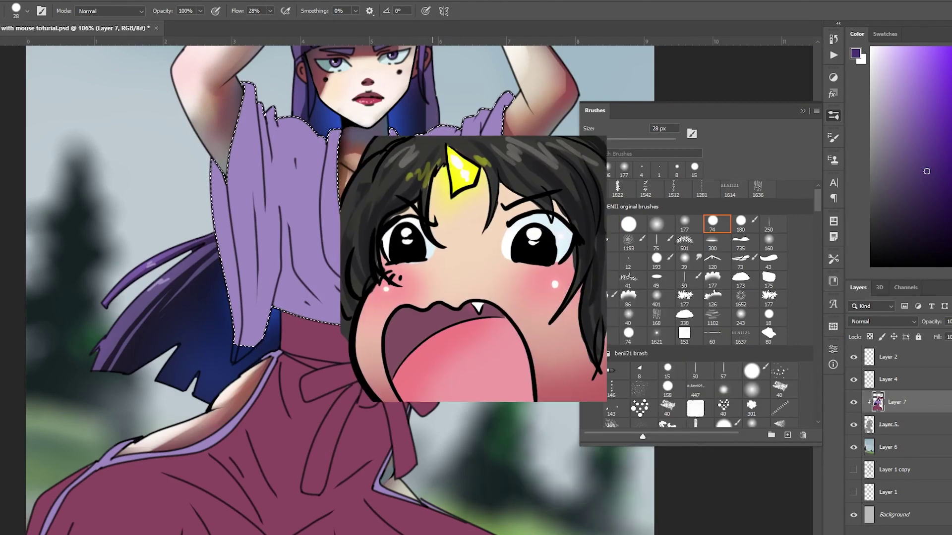
{"action": "mouse_move", "coordinate": [386, 282]}
{"action": "left_mouse_down"}
{"action": "mouse_move", "coordinate": [330, 262]}
{"action": "mouse_move", "coordinate": [293, 284]}
{"action": "mouse_move", "coordinate": [367, 287]}
{"action": "mouse_move", "coordinate": [306, 292]}
{"action": "left_mouse_up"}
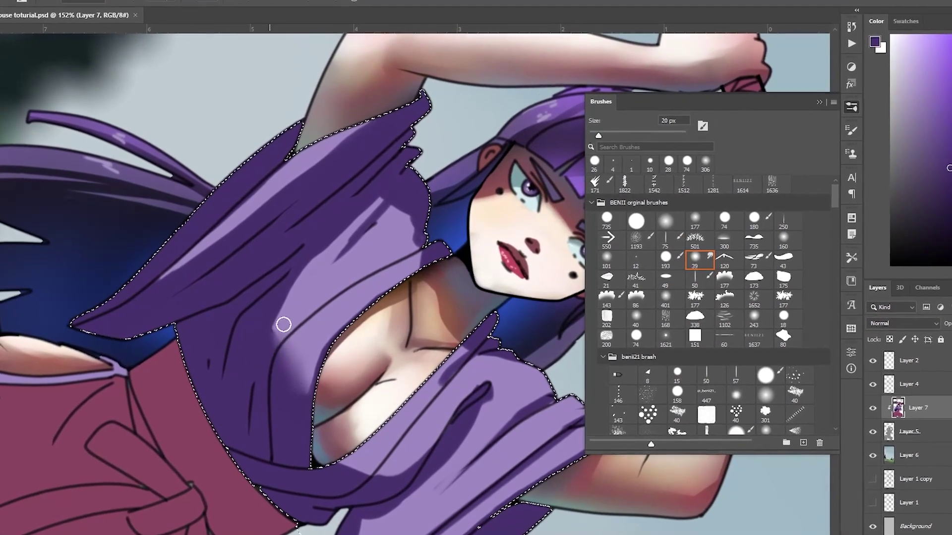
{"action": "mouse_move", "coordinate": [281, 321]}
{"action": "left_mouse_down"}
{"action": "mouse_move", "coordinate": [375, 233]}
{"action": "mouse_move", "coordinate": [276, 288]}
{"action": "left_mouse_up"}
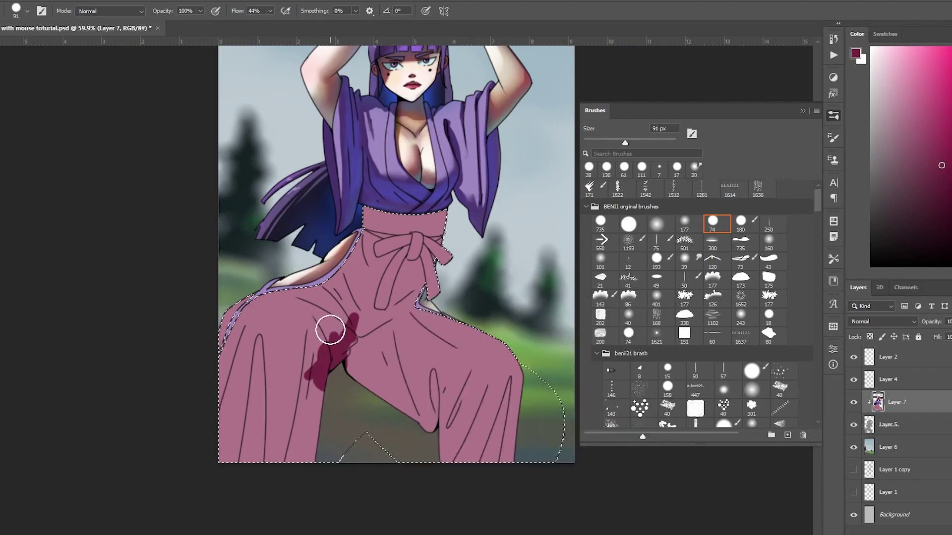
Paint dark maroon fold shadows over the pink trousers and sash with the 91 px brush, refining their edges at 15 px
{"action": "mouse_move", "coordinate": [329, 329]}
{"action": "left_mouse_down"}
{"action": "mouse_move", "coordinate": [309, 358]}
{"action": "mouse_move", "coordinate": [276, 346]}
{"action": "left_mouse_up"}
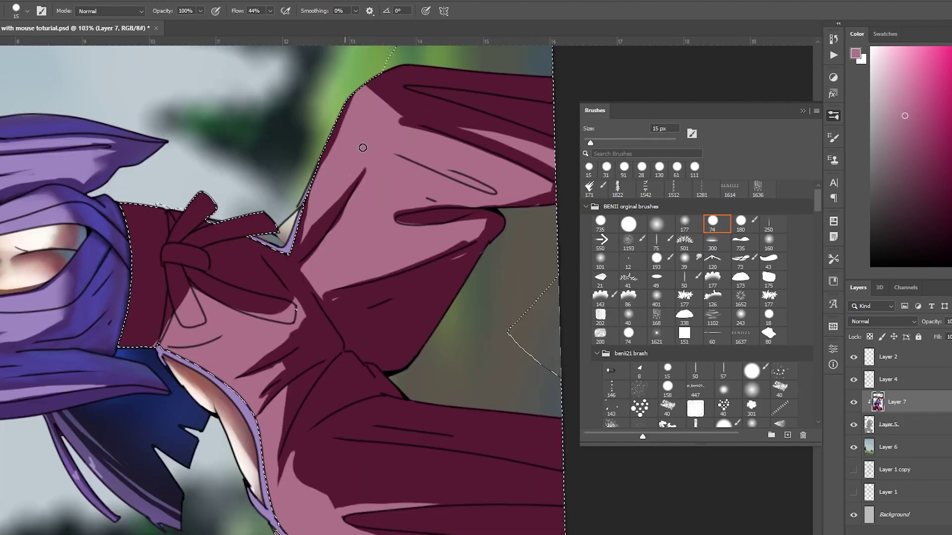
{"action": "key", "text": "Escape"}
{"action": "key", "text": "z"}
{"action": "left_click_drag", "start_coordinate": [510, 294], "coordinate": [436, 294]}
{"action": "key", "text": "r"}
{"action": "left_click_drag", "start_coordinate": [528, 269], "coordinate": [526, 334]}
{"action": "left_click_drag", "start_coordinate": [474, 323], "coordinate": [361, 263]}
{"action": "left_click_drag", "start_coordinate": [435, 267], "coordinate": [445, 310]}
Sample a trouser colour and blend soft magenta shading into the trousers with the 177 px soft brush at 1% flow
{"action": "key", "text": "z"}
{"action": "left_click_drag", "start_coordinate": [441, 214], "coordinate": [515, 214]}
{"action": "key", "text": "b"}
{"action": "left_click", "coordinate": [389, 236], "text": "alt"}
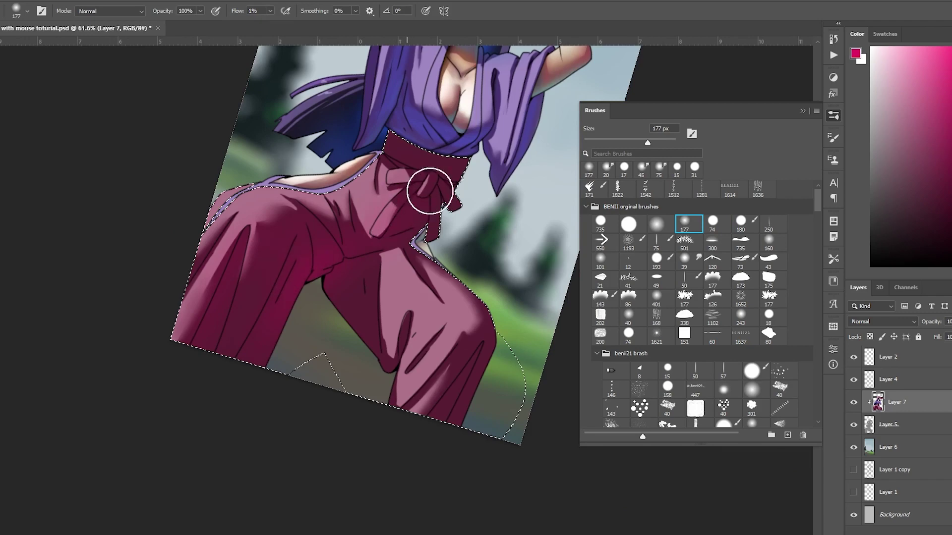
{"action": "left_click_drag", "start_coordinate": [405, 252], "coordinate": [382, 255]}
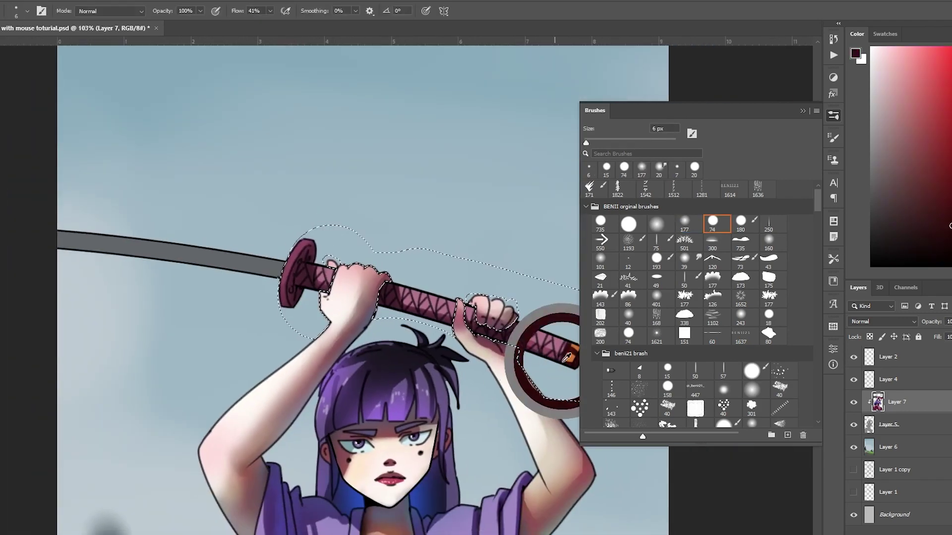
Sample the orange of the handle's end cap and paint it along the sword guard's rim with the 6 px brush
{"action": "left_click", "coordinate": [562, 361], "text": "alt"}
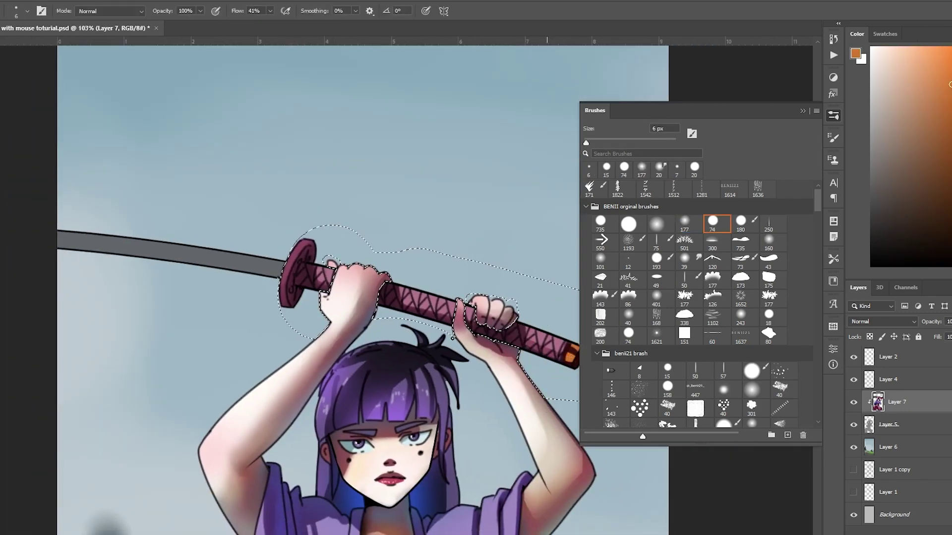
{"action": "left_click_drag", "start_coordinate": [302, 264], "coordinate": [353, 264]}
{"action": "mouse_move", "coordinate": [274, 276]}
{"action": "left_mouse_down"}
{"action": "mouse_move", "coordinate": [328, 183]}
{"action": "mouse_move", "coordinate": [262, 216]}
{"action": "left_mouse_up"}
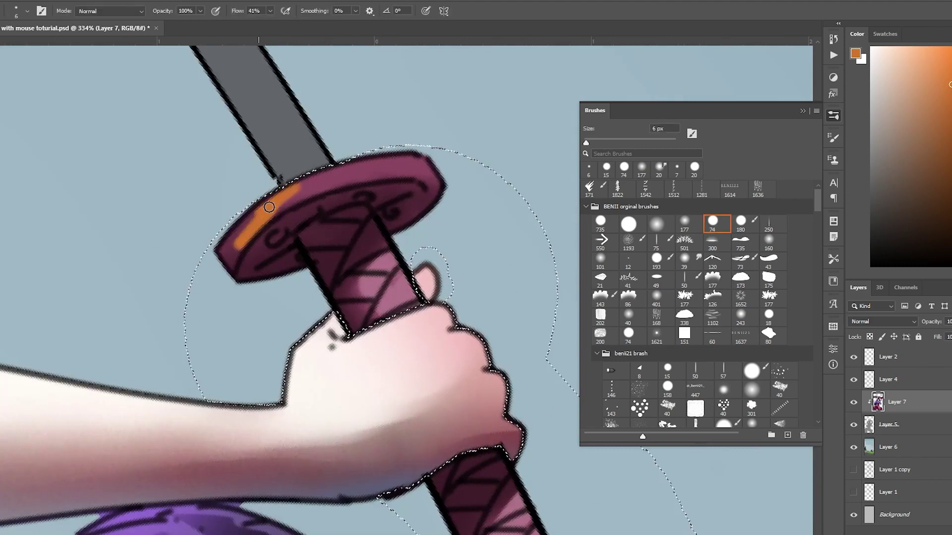